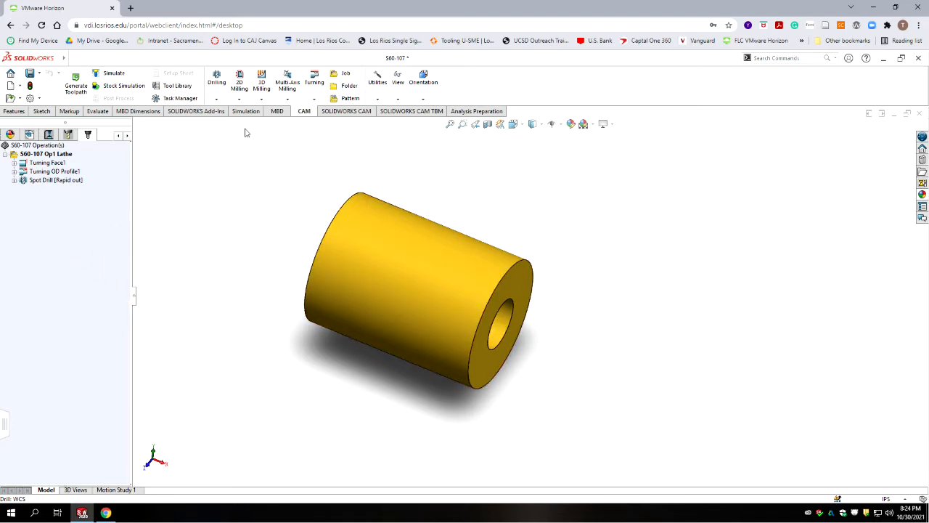
Create a drill operation using tool #9, the Ø0.094" (3/32" Stub Drill Bit), from the S60-Lathe-Tools library
left_click(216, 79)
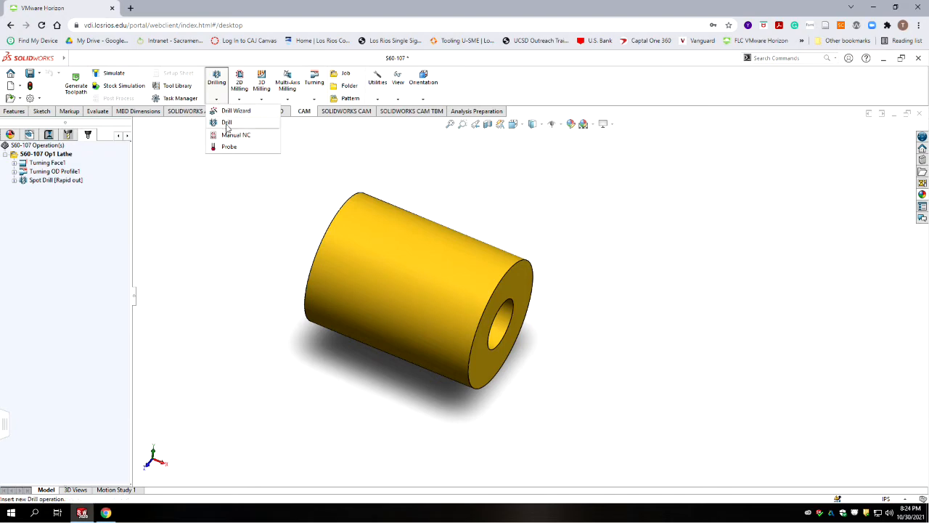
left_click(229, 128)
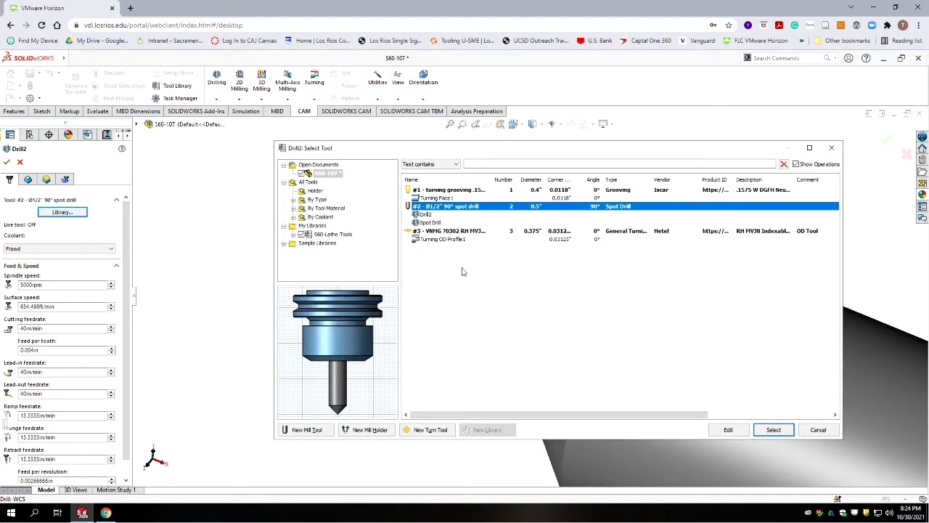
left_click(330, 234)
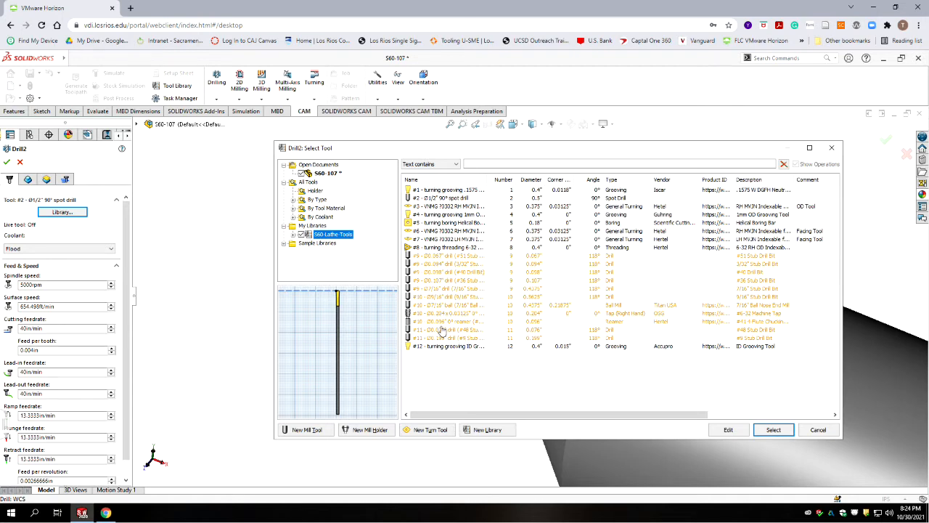
left_click(460, 266)
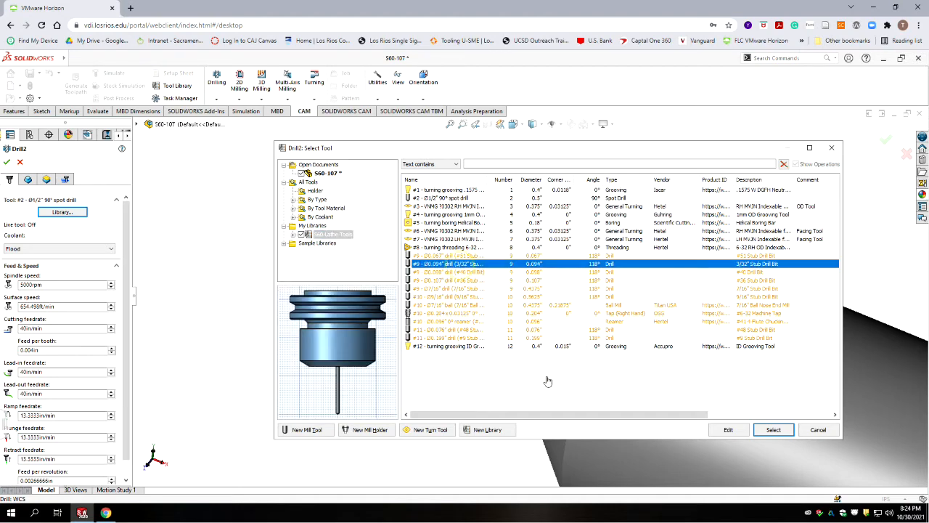
left_click(783, 435)
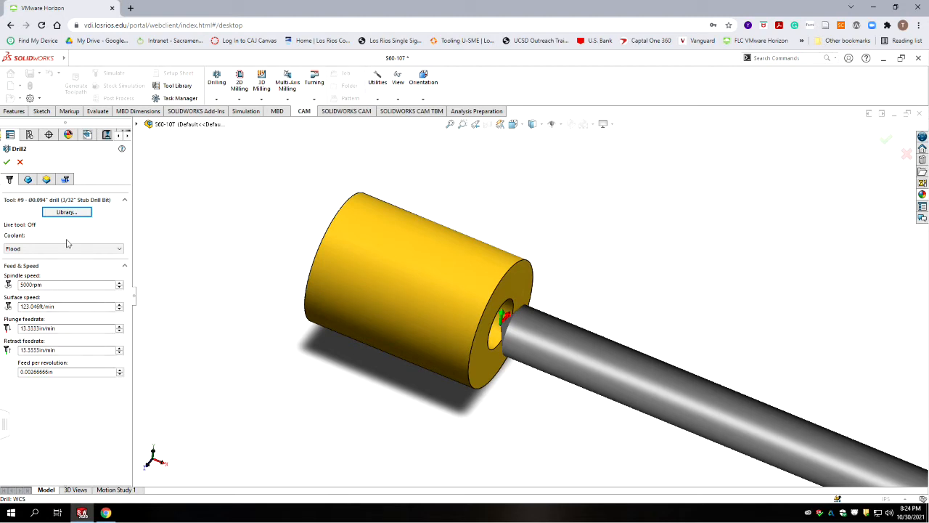
Choose the part's central bore as the hole to drill and reference the retract height from the model top
left_click(28, 179)
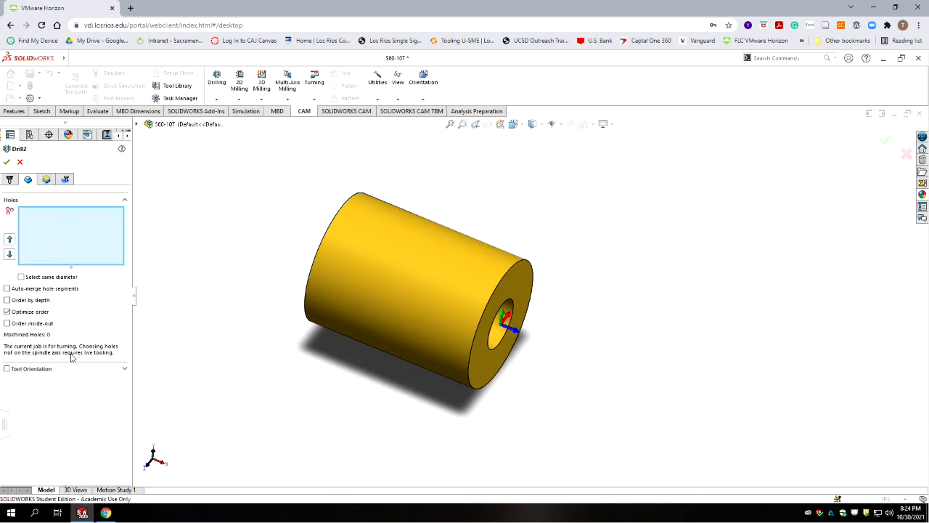
left_click(493, 339)
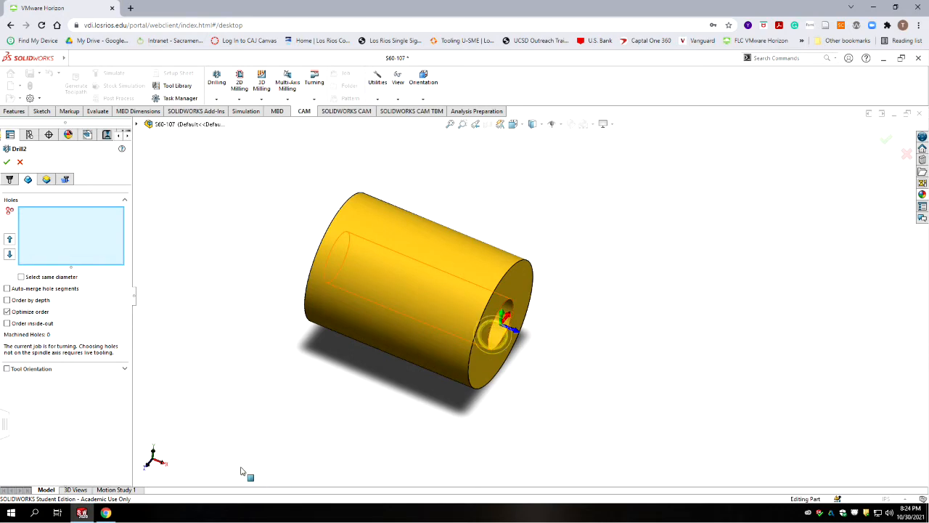
left_click(47, 179)
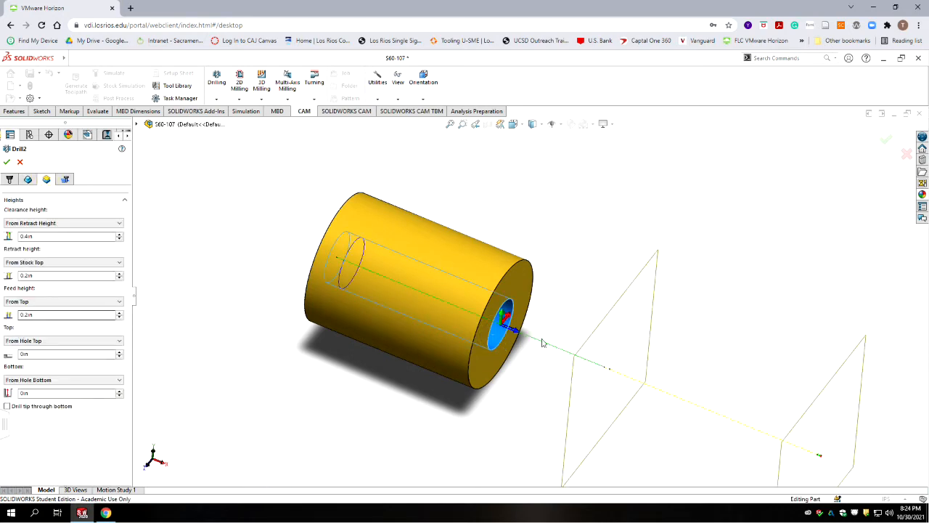
scroll(648, 319, "up", 3)
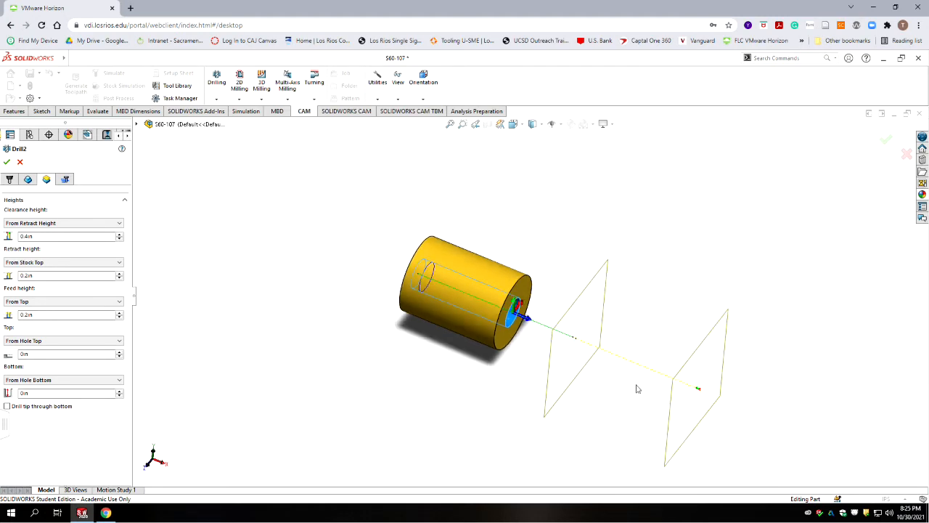
scroll(635, 386, "down", 2)
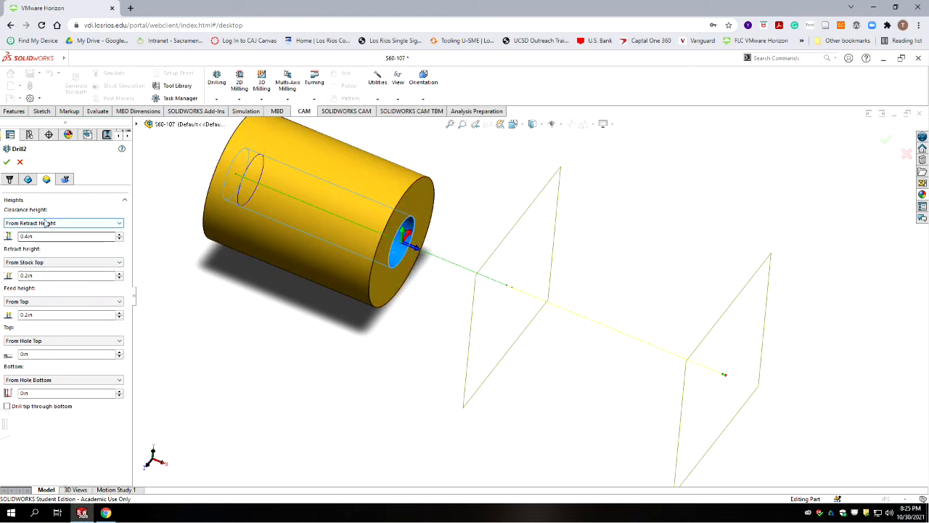
mouse_move(25, 230)
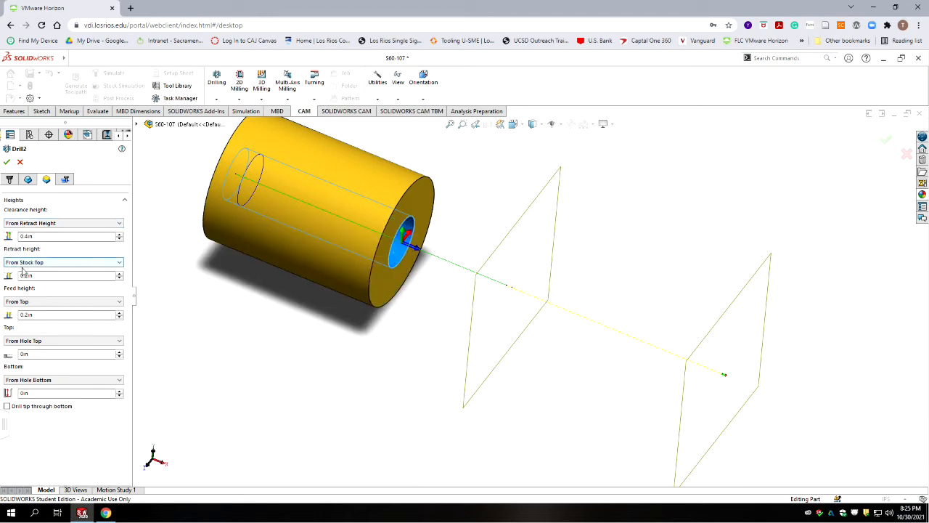
left_click(36, 263)
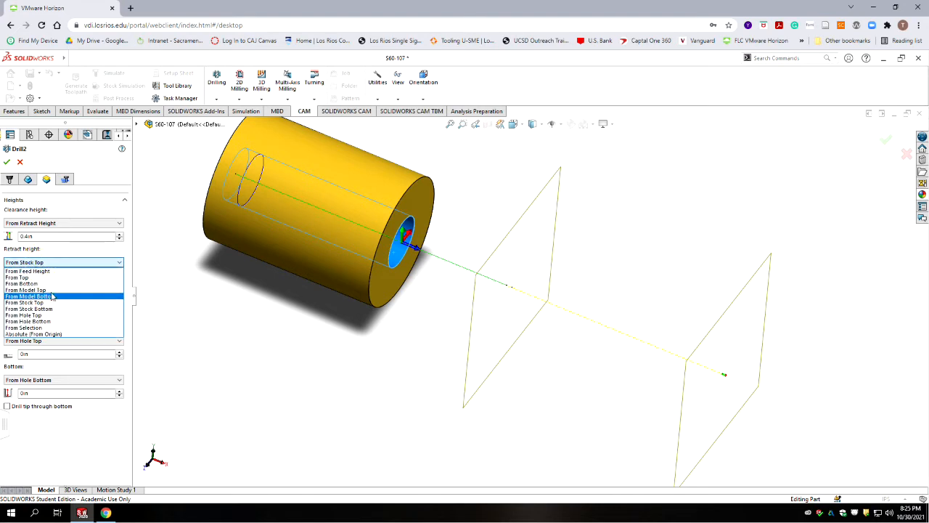
left_click(36, 290)
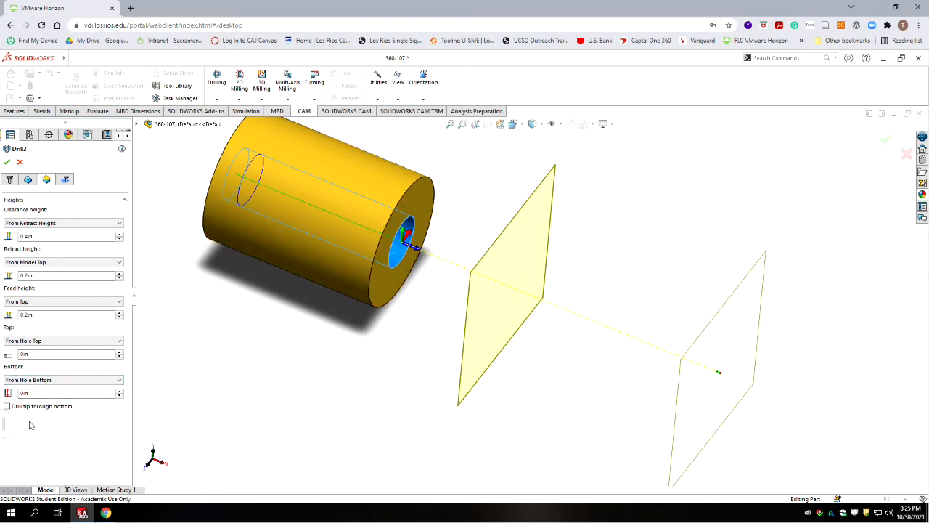
Let the drill tip go through the hole bottom with a break-through depth of 0.18 in
left_click(7, 406)
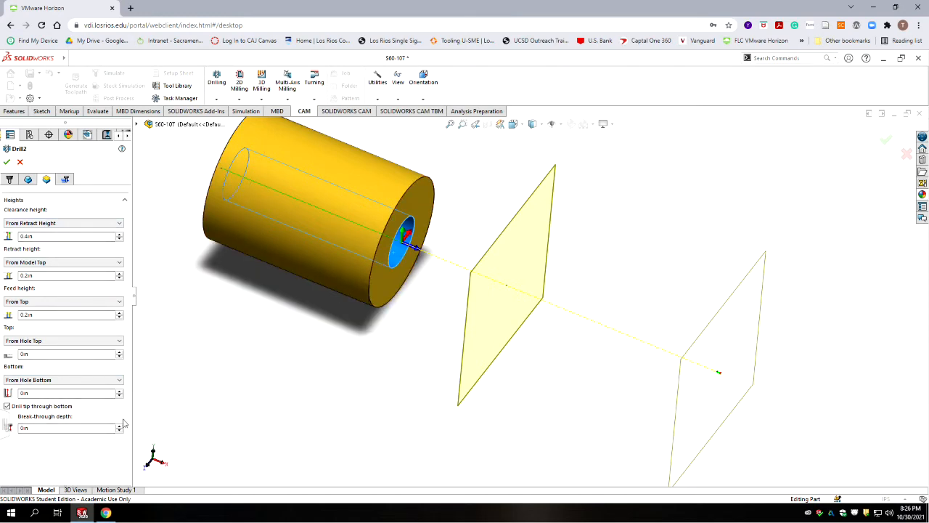
double_click(31, 427)
key("BackSpace")
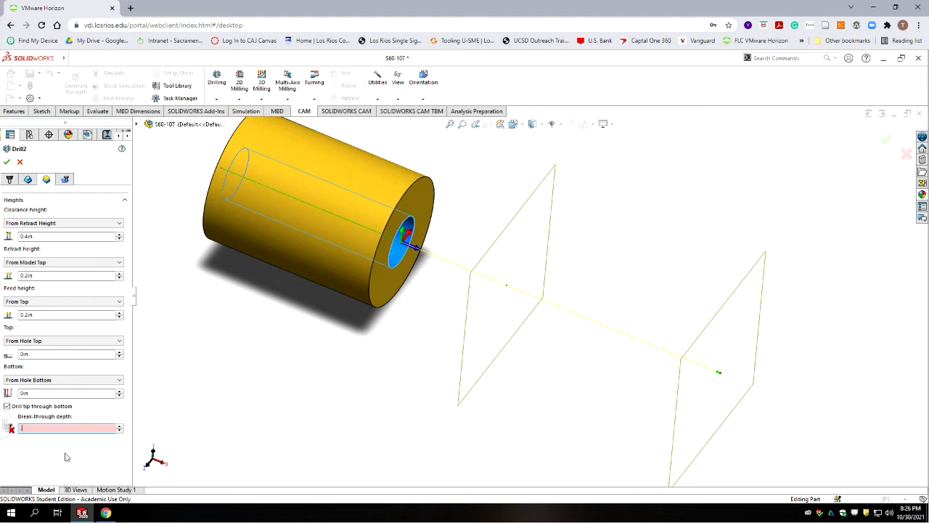
type("8")
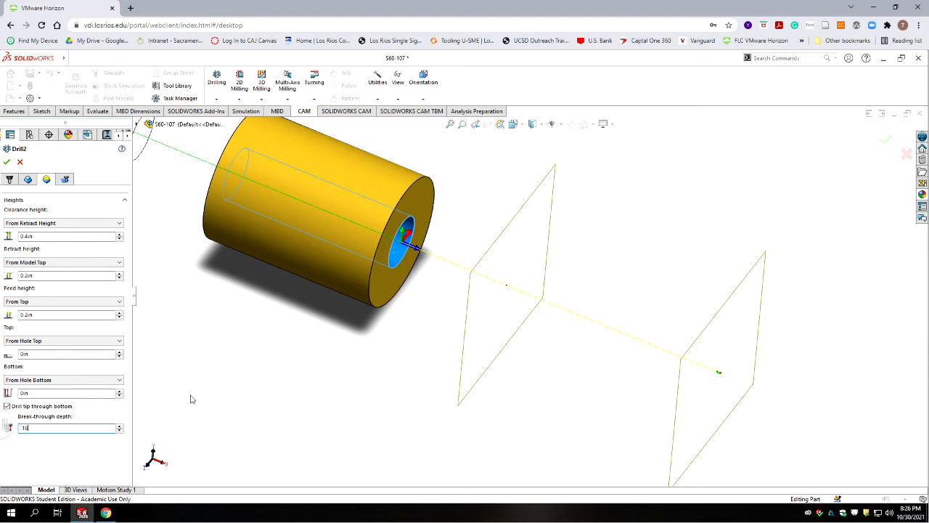
key("f")
scroll(283, 237, "down", 3)
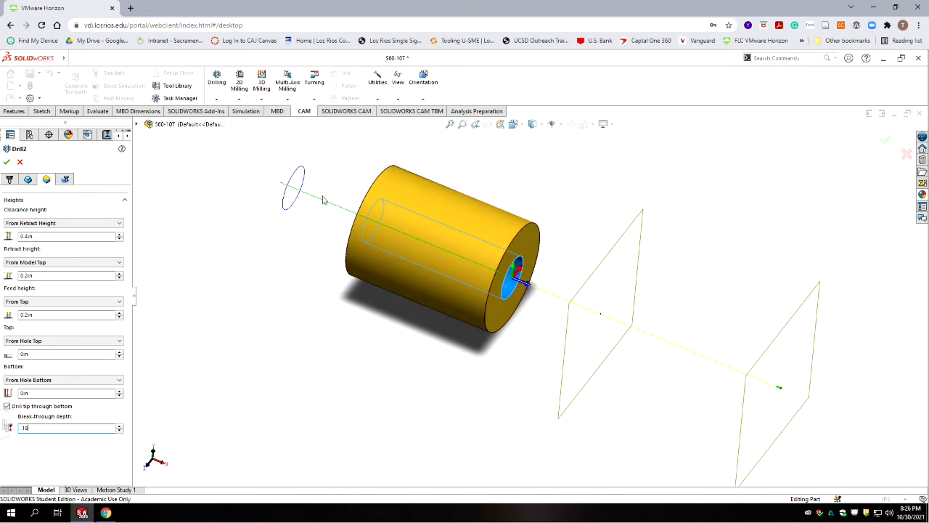
scroll(445, 313, "up", 2)
scroll(464, 305, "down", 2)
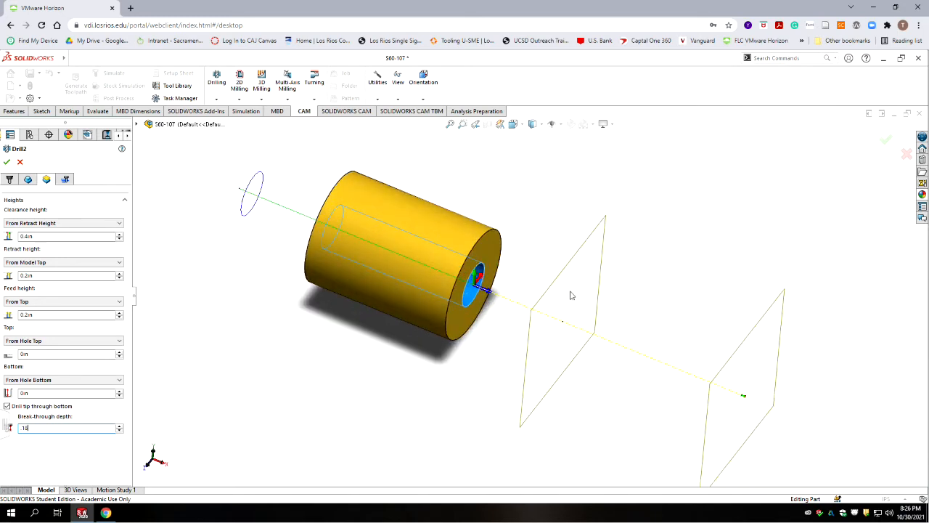
scroll(501, 318, "down", 2)
scroll(501, 313, "up", 2)
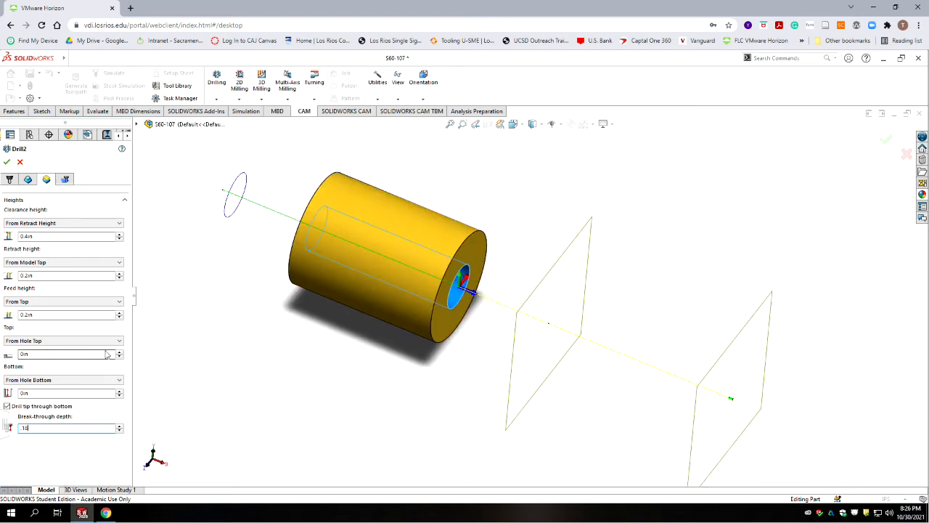
Use the deep drilling full retract cycle with a 0.04 in pecking depth and accept the drill operation
left_click(65, 178)
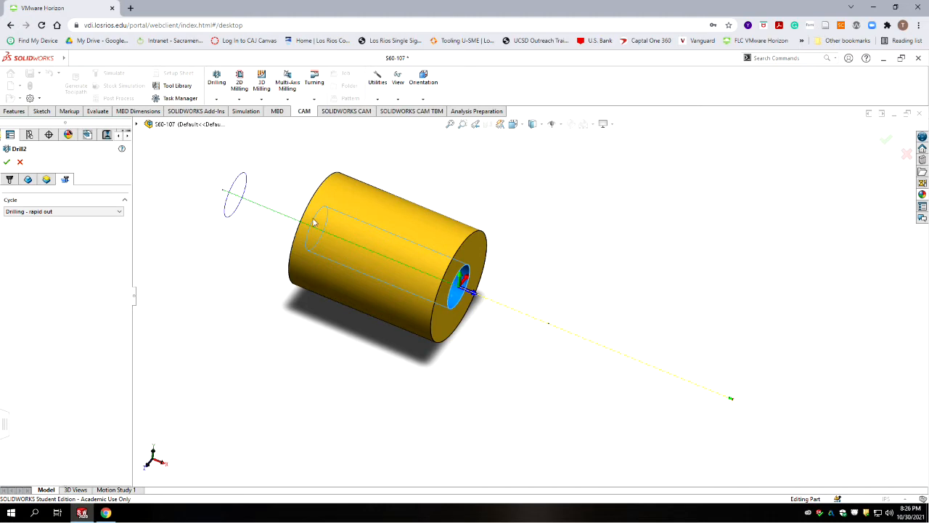
left_click(117, 212)
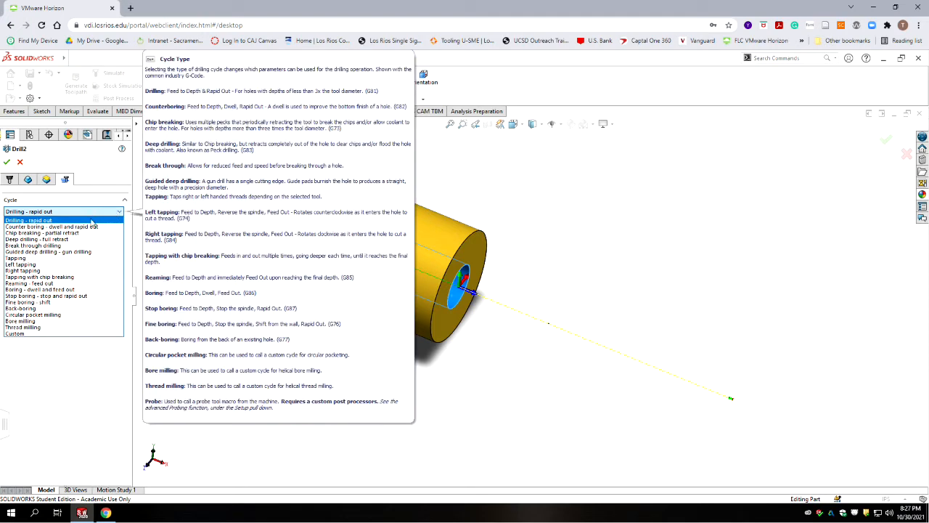
left_click(56, 241)
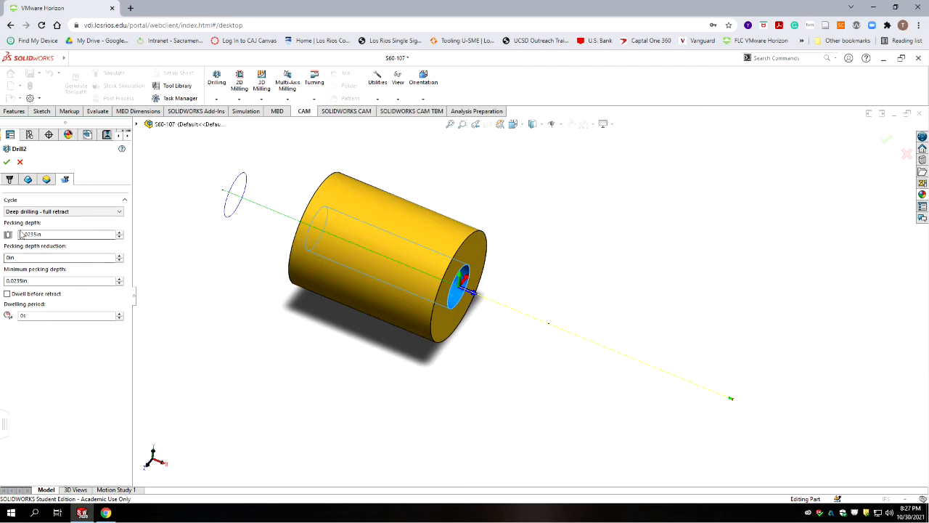
double_click(45, 233)
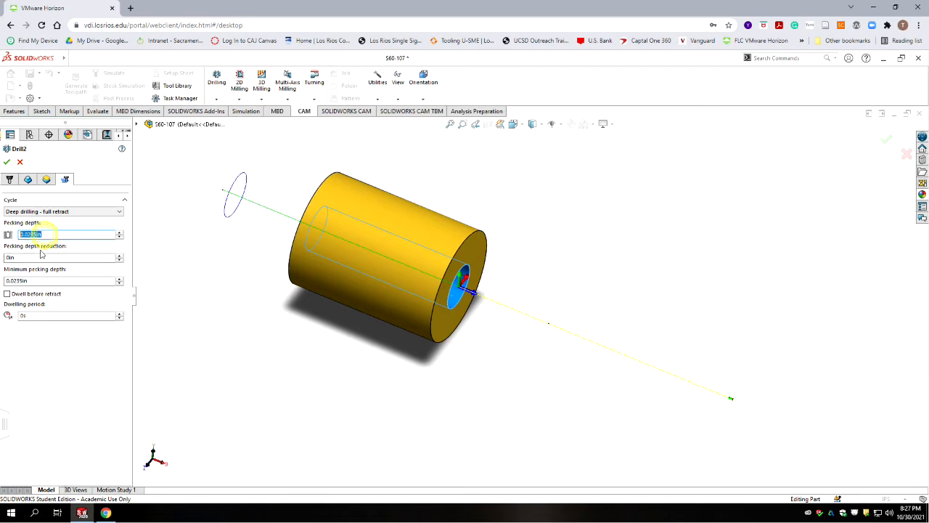
type("0")
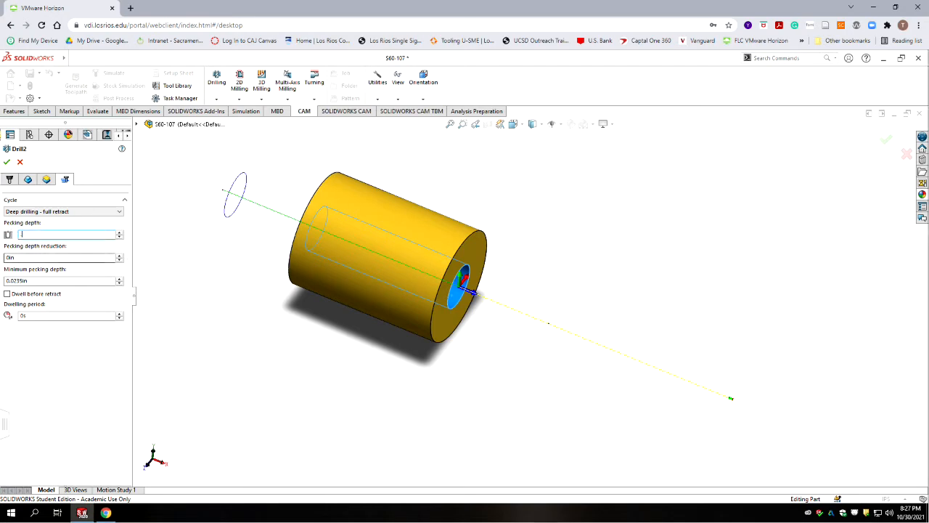
type("4")
double_click(42, 256)
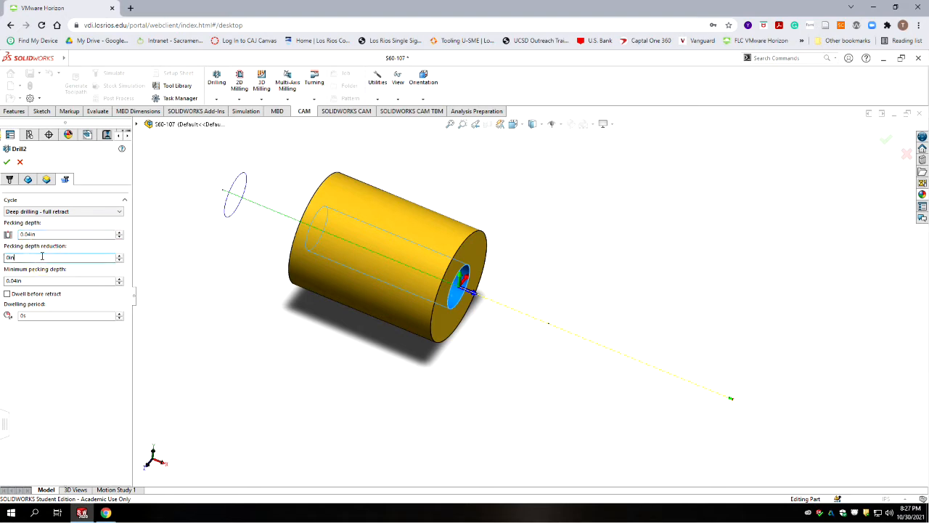
left_click(10, 253)
mouse_move(22, 316)
left_click(7, 163)
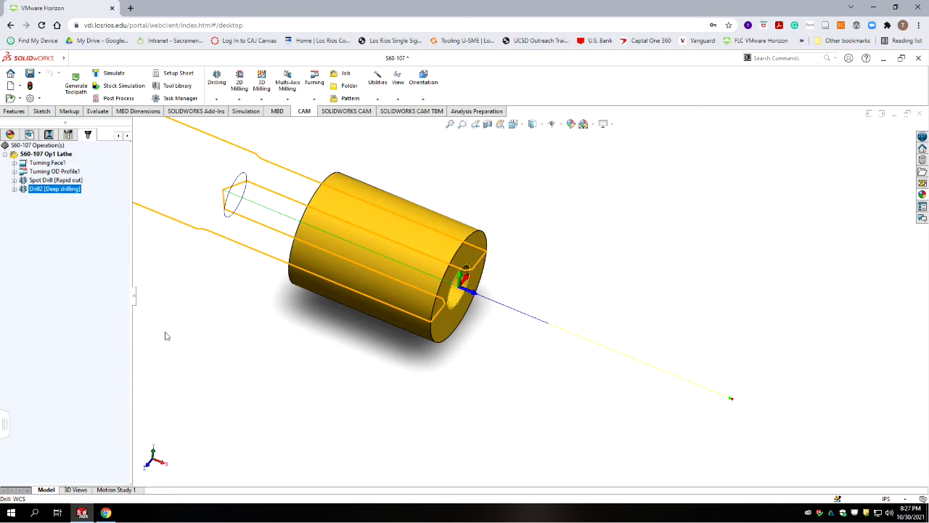
Rename the new deep drilling operation as 3/32 Drill
left_click(52, 190)
type("3/32 drill")
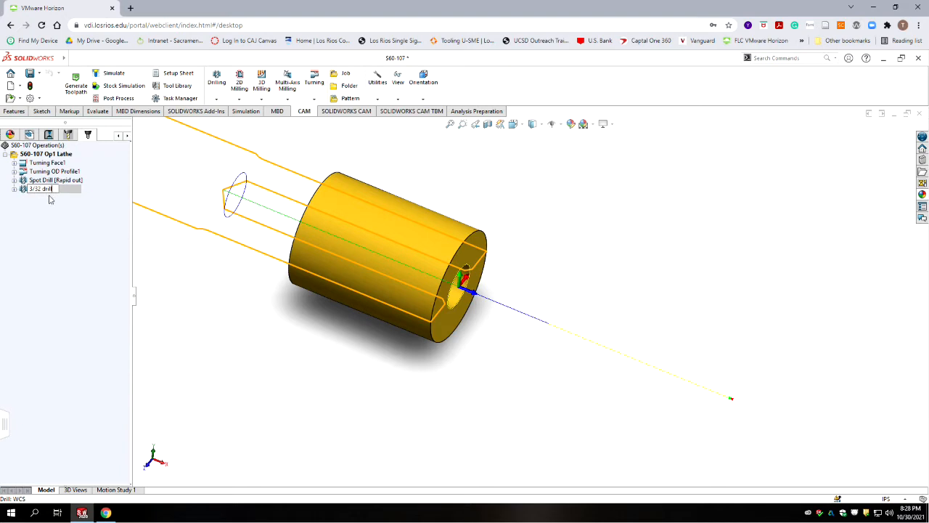
key("BackSpace")
key("BackSpace")
key("BackSpace")
key("BackSpace")
type("Drill")
left_click(56, 223)
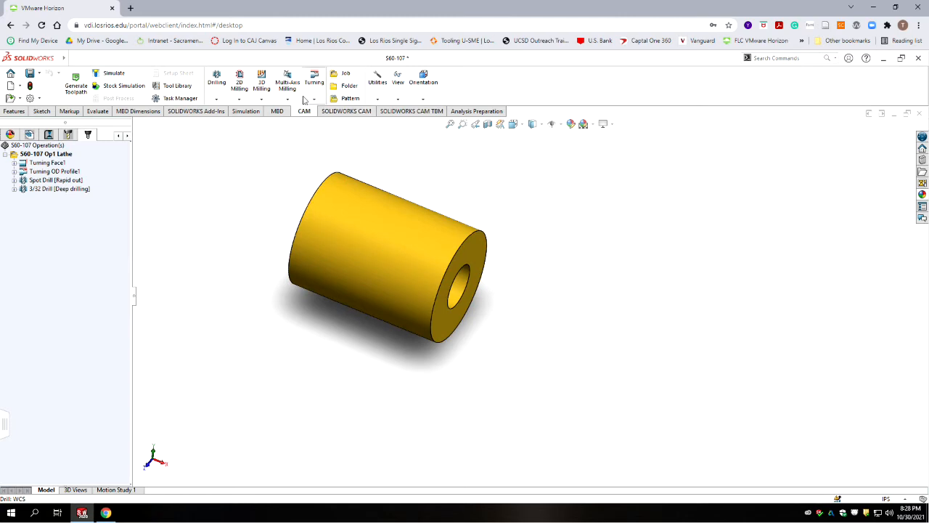
Create another drill operation with tool #10, the Ø0.096" reamer from the S60-Lathe-Tools library, and set its spindle speed to 3000 rpm
left_click(217, 88)
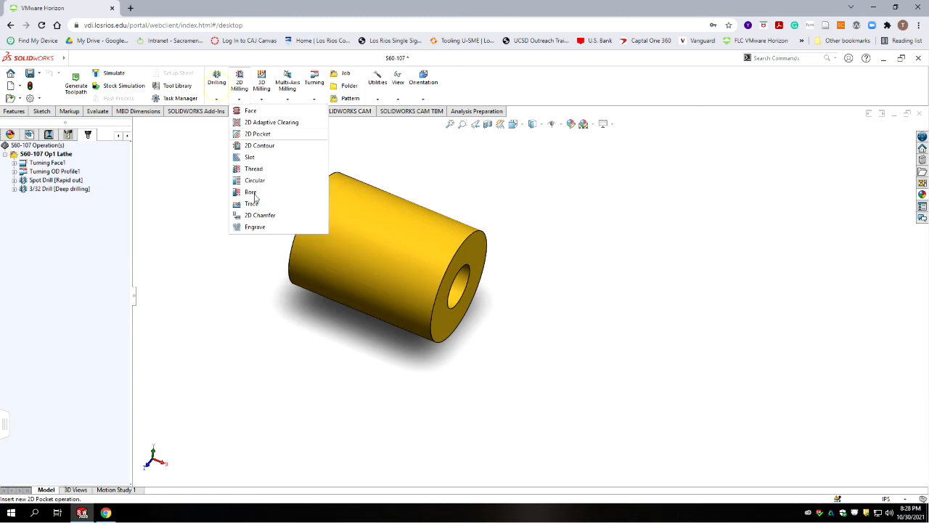
left_click(204, 168)
left_click(214, 85)
left_click(215, 85)
left_click(216, 85)
left_click(226, 122)
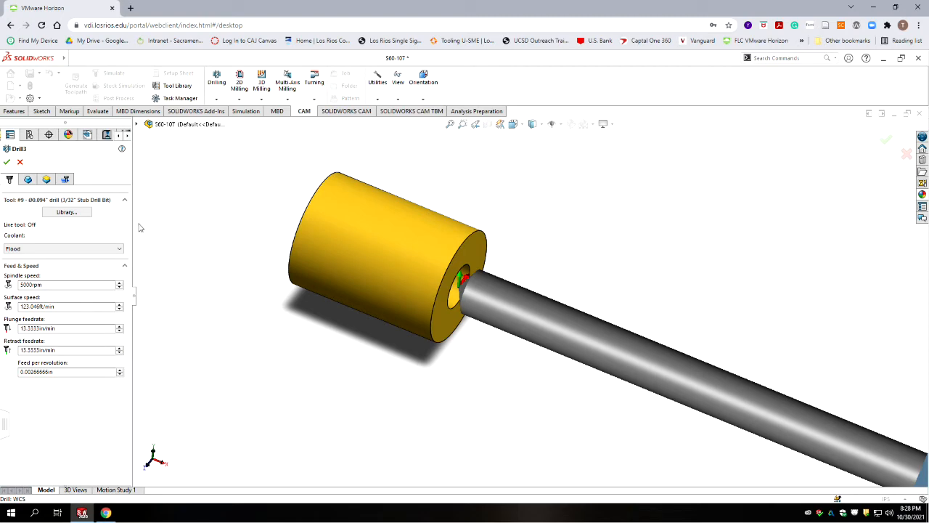
left_click(66, 212)
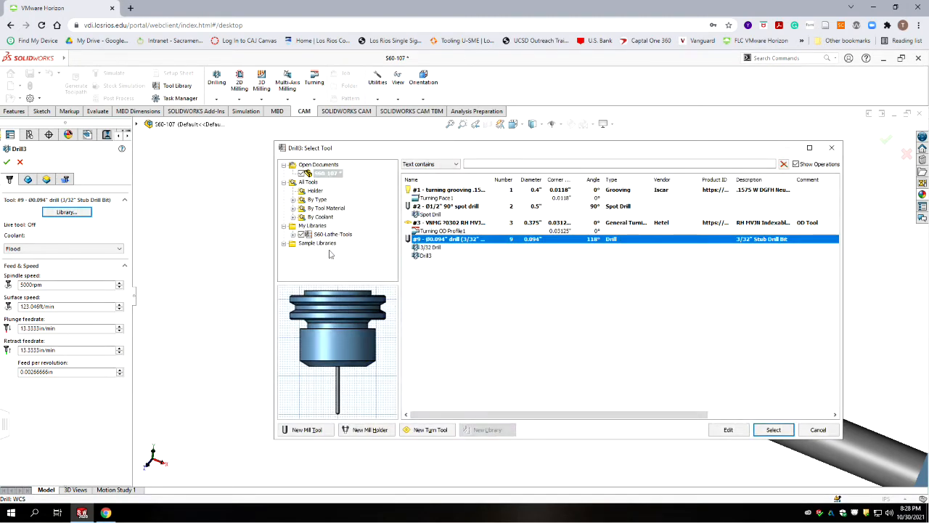
left_click(330, 234)
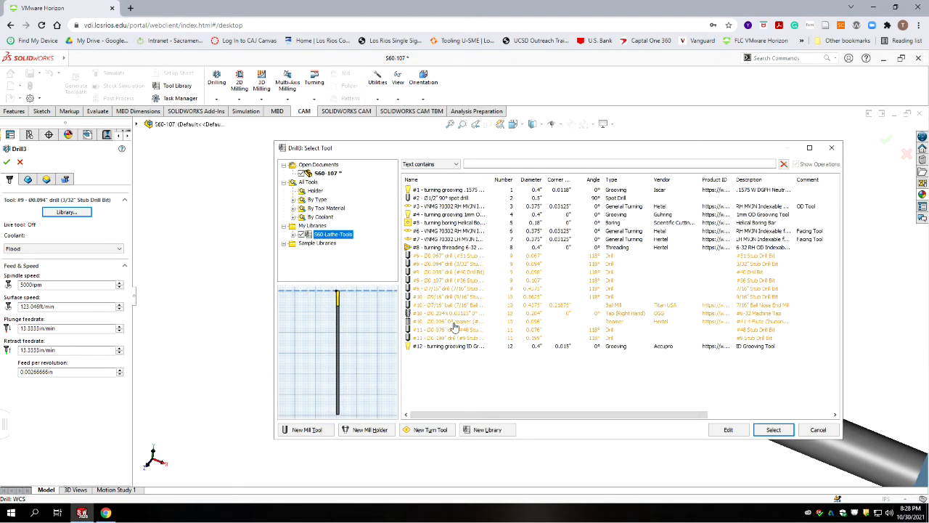
left_click(437, 322)
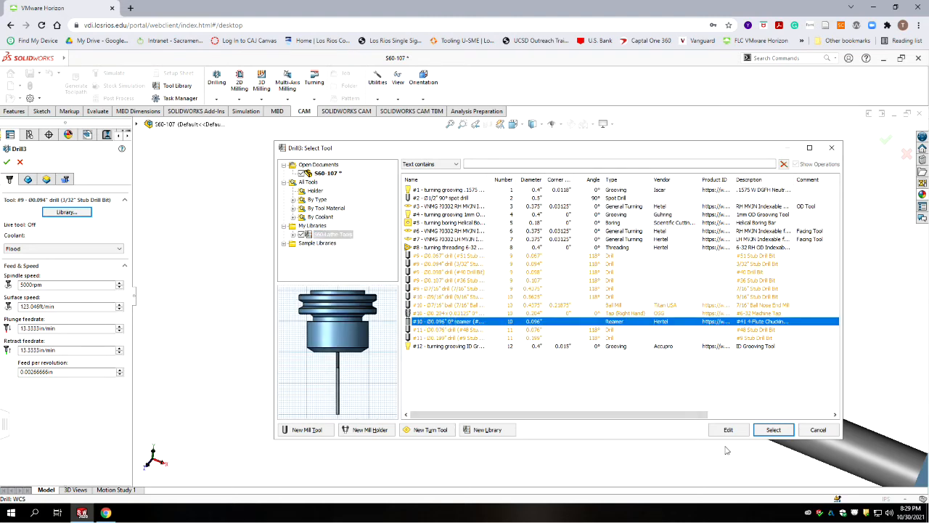
left_click(769, 428)
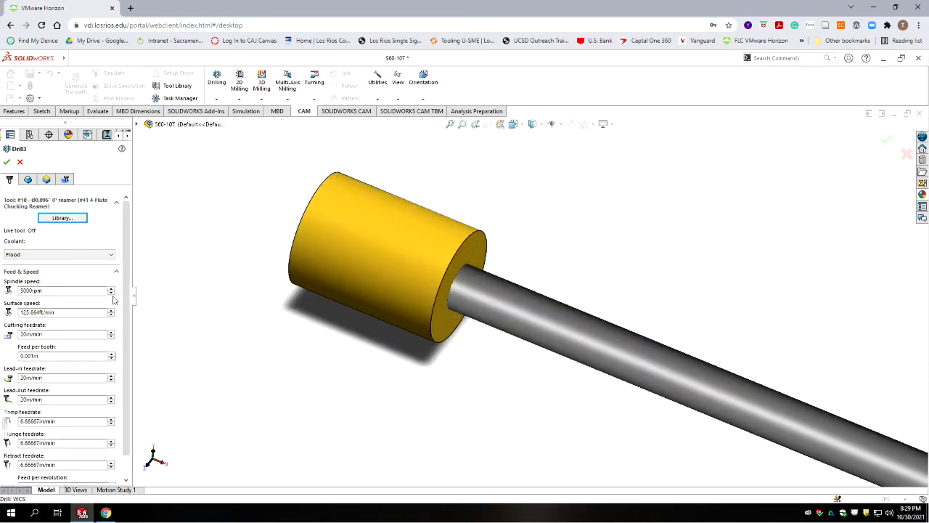
double_click(32, 290)
type("3000")
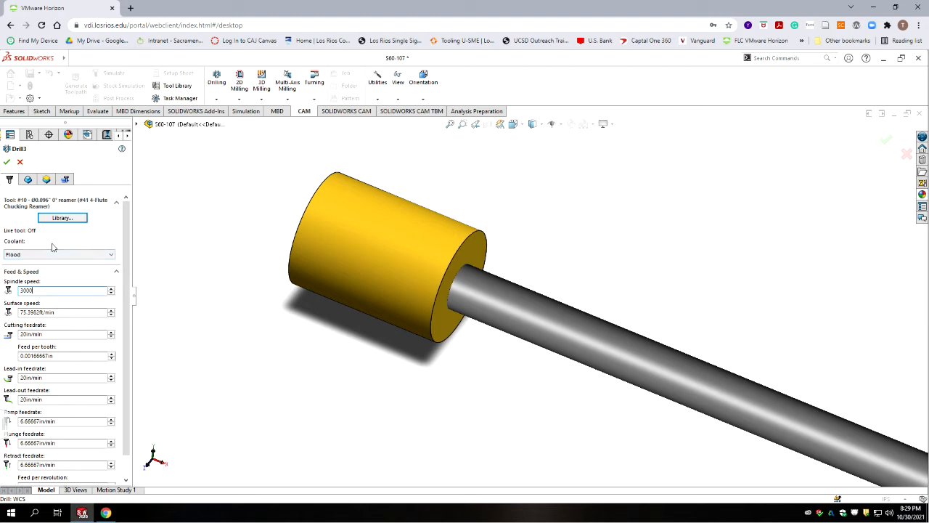
Apply the reaming operation to the central bore's face with a bottom offset of -.06 in from the hole bottom and accept it
left_click(28, 179)
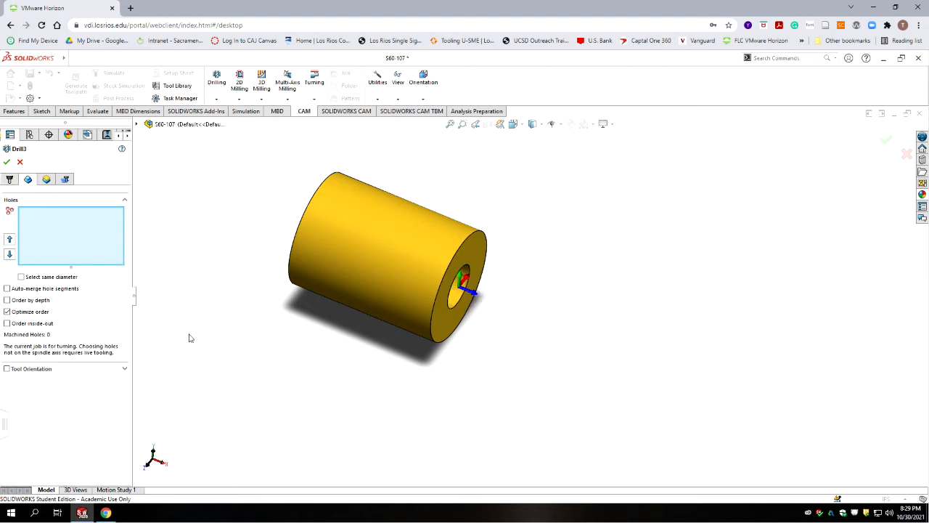
left_click(459, 294)
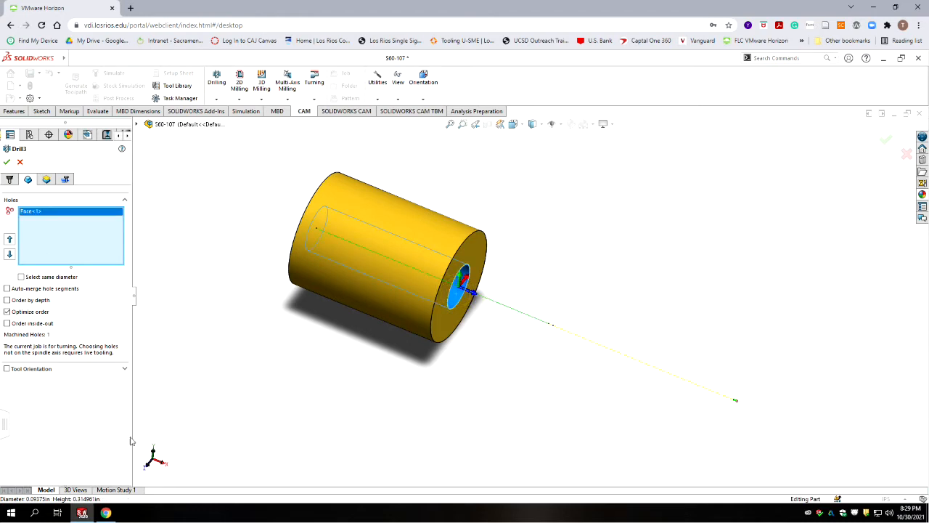
left_click(46, 180)
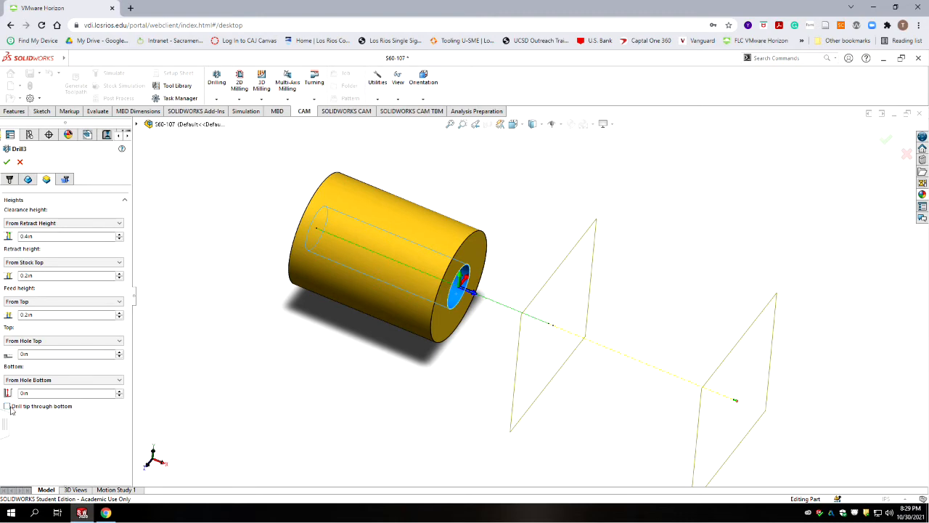
mouse_move(11, 410)
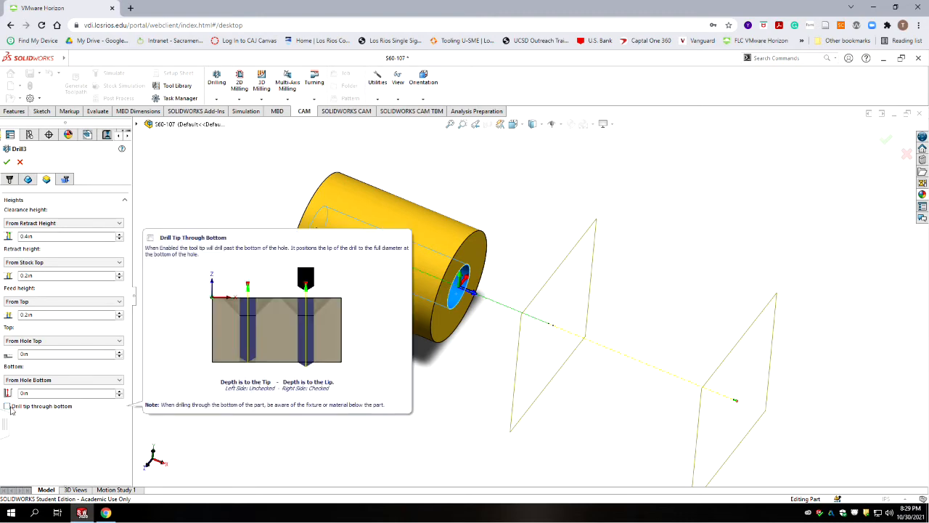
double_click(61, 394)
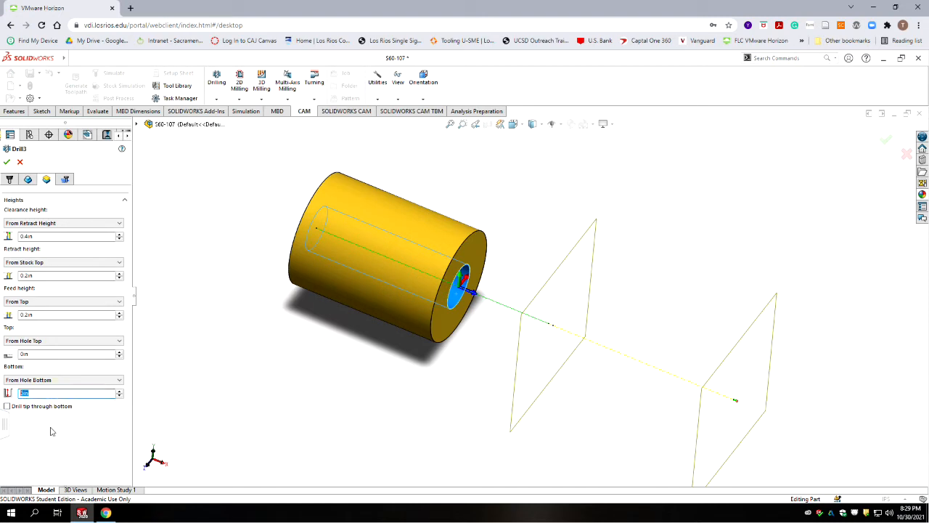
type("-")
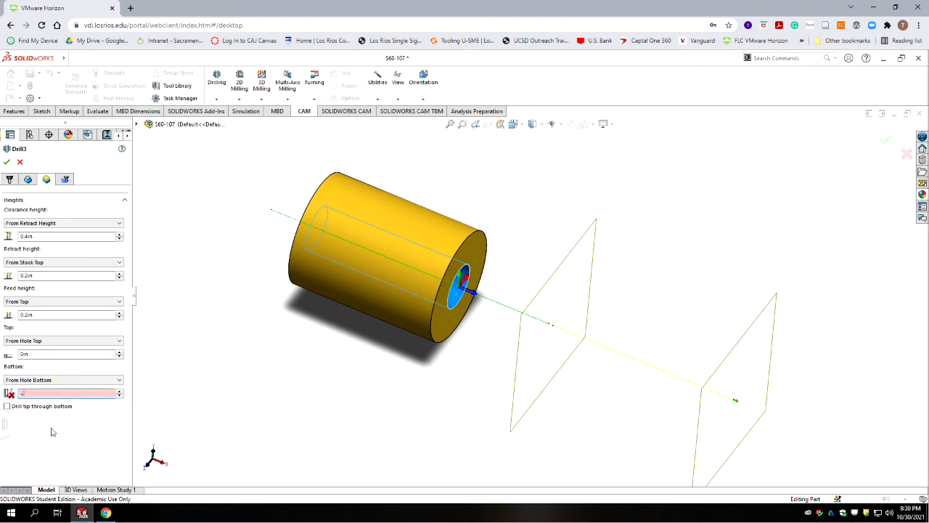
type(".06")
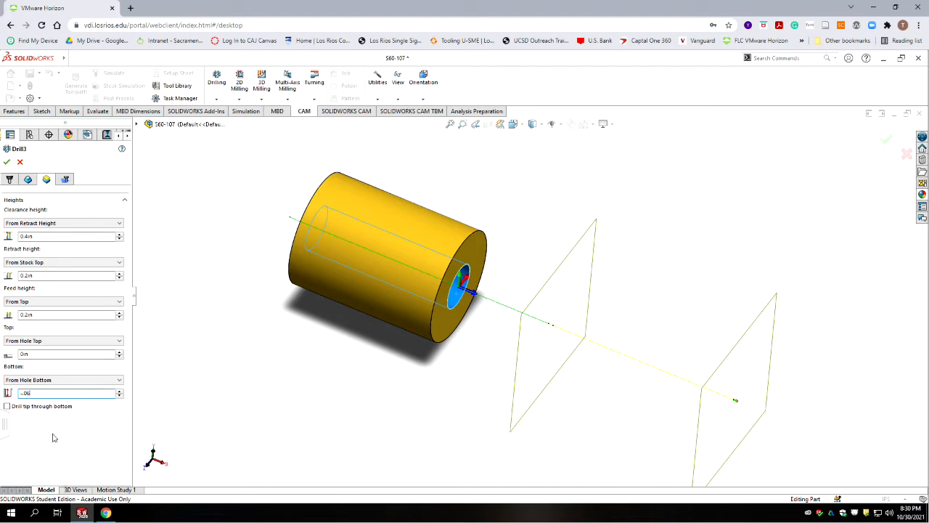
left_click(6, 163)
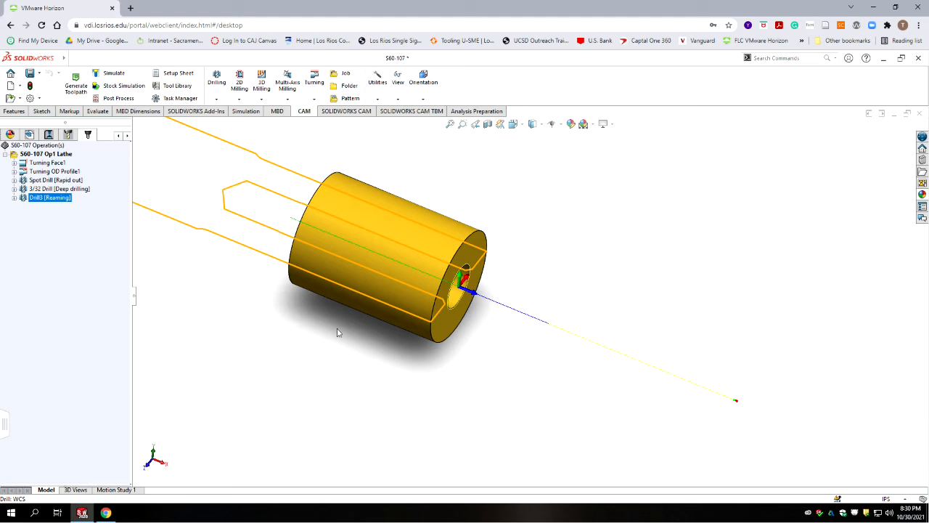
Rename the new reaming operation as .096 Reamer
left_click(34, 200)
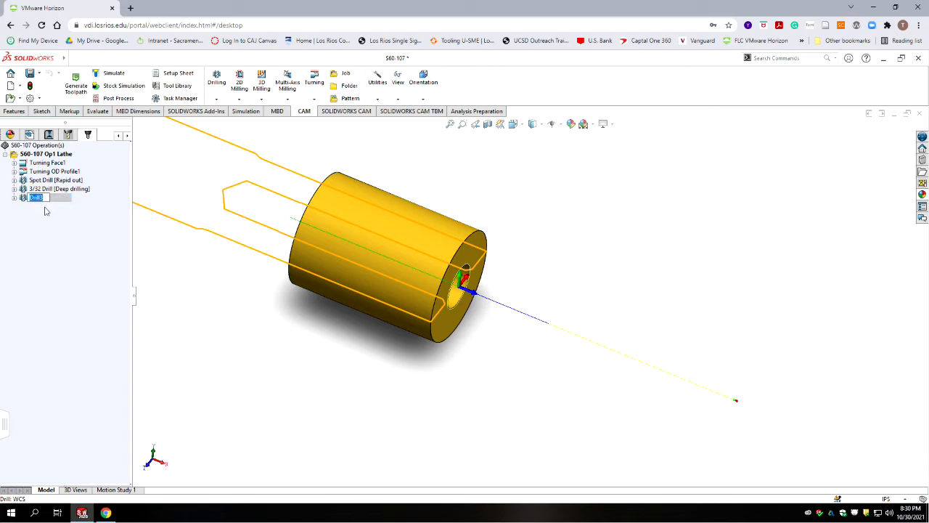
type(".096 Reamer")
key("Return")
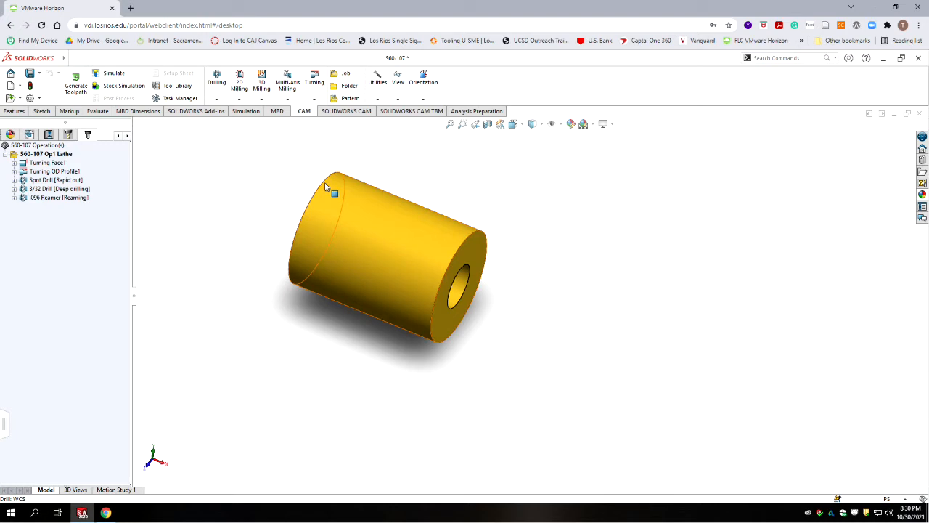
Add a Turning Part operation to the S60-107 Op1 Lathe job using tool #1, the .1575 W DGFH Neutral Grooving Blade
left_click(45, 155)
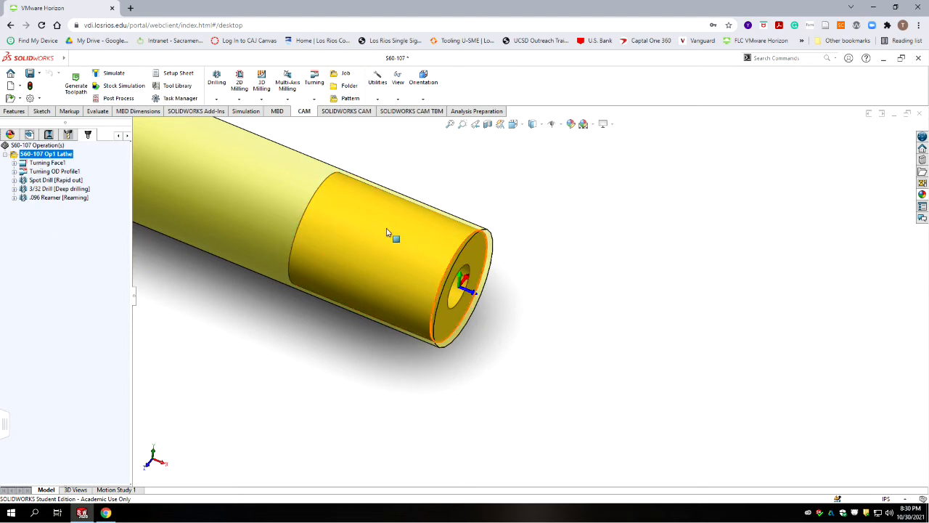
left_click(44, 263)
left_click(40, 154)
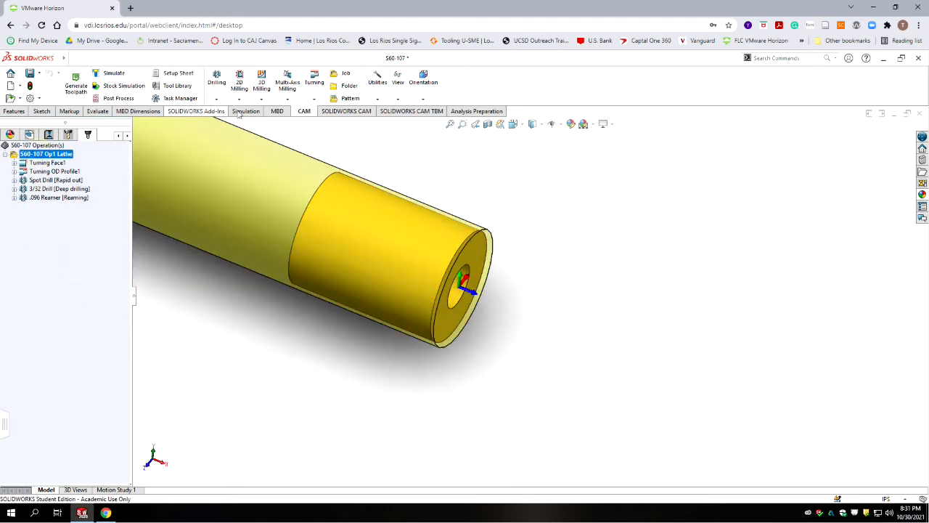
left_click(317, 99)
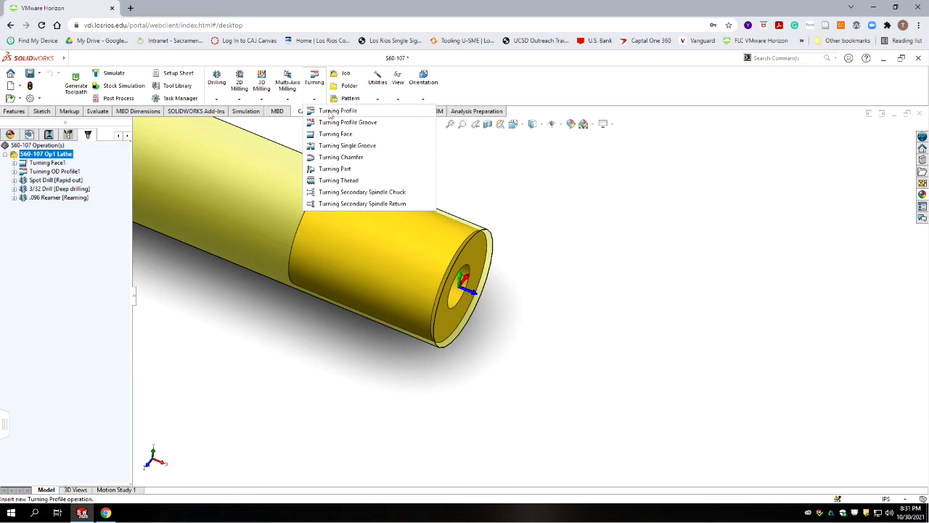
left_click(330, 170)
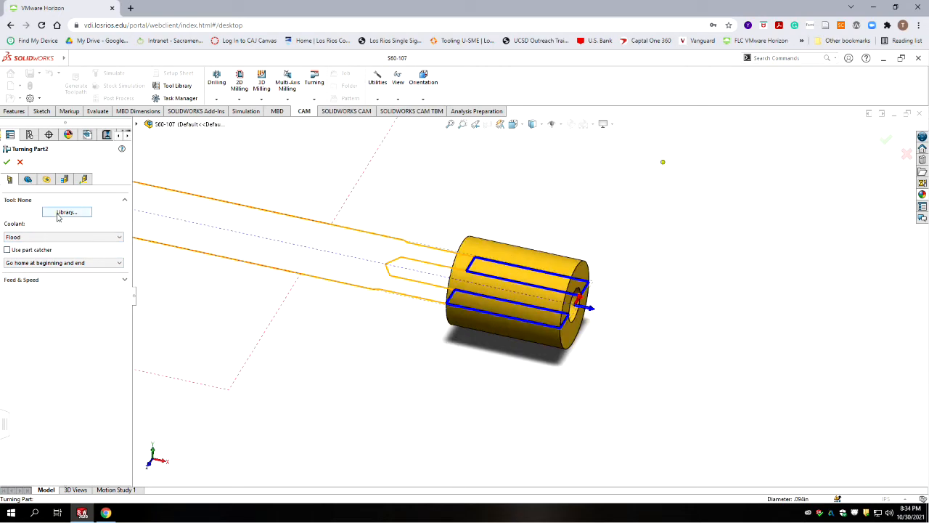
left_click(56, 212)
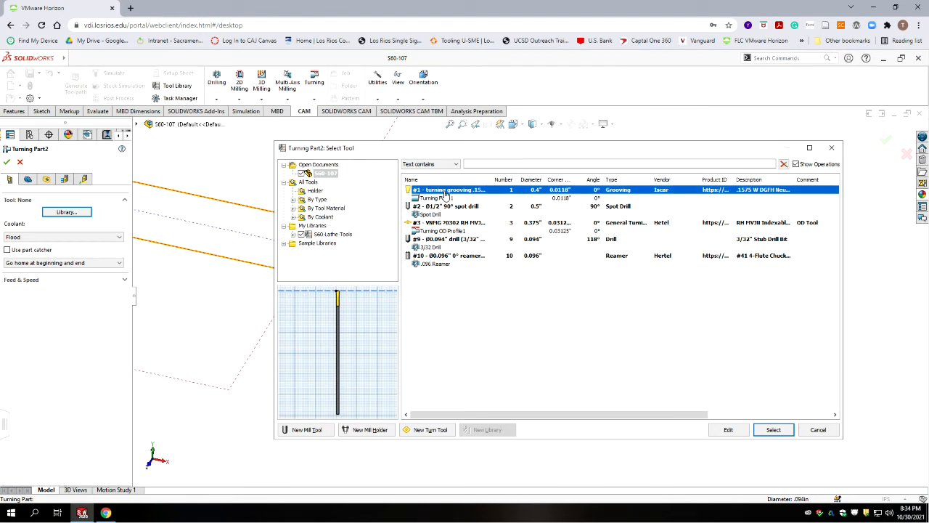
left_click(444, 191)
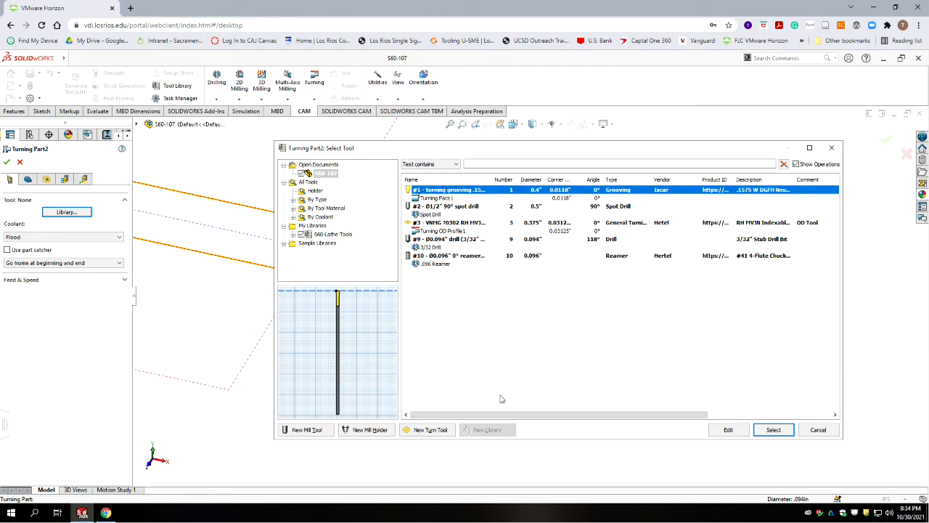
left_click(773, 429)
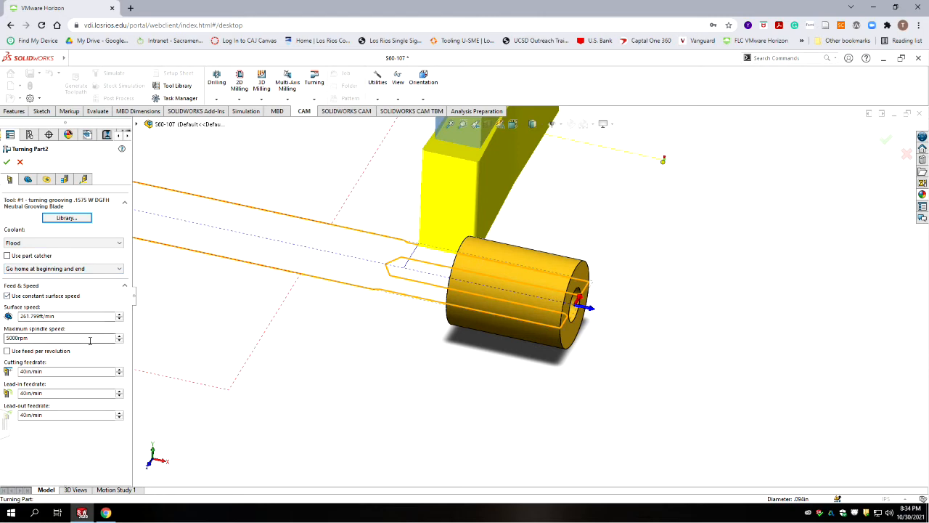
Set the outer radius of the Turning Part operation to From Model OD
left_click(28, 179)
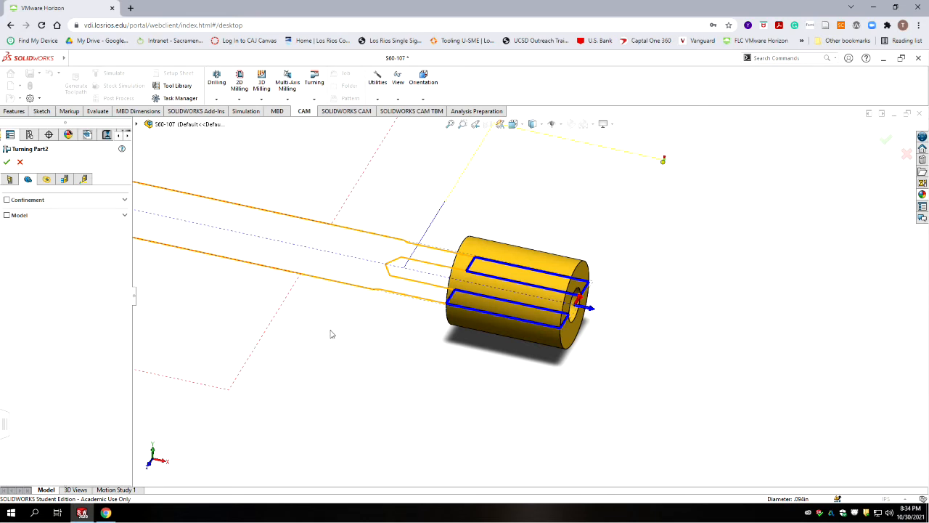
scroll(346, 334, "up", 5)
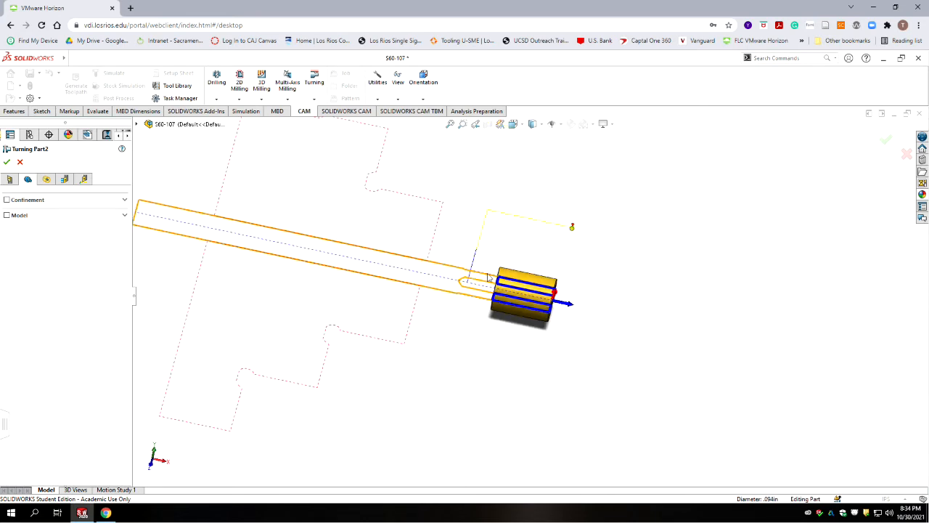
scroll(502, 283, "down", 6)
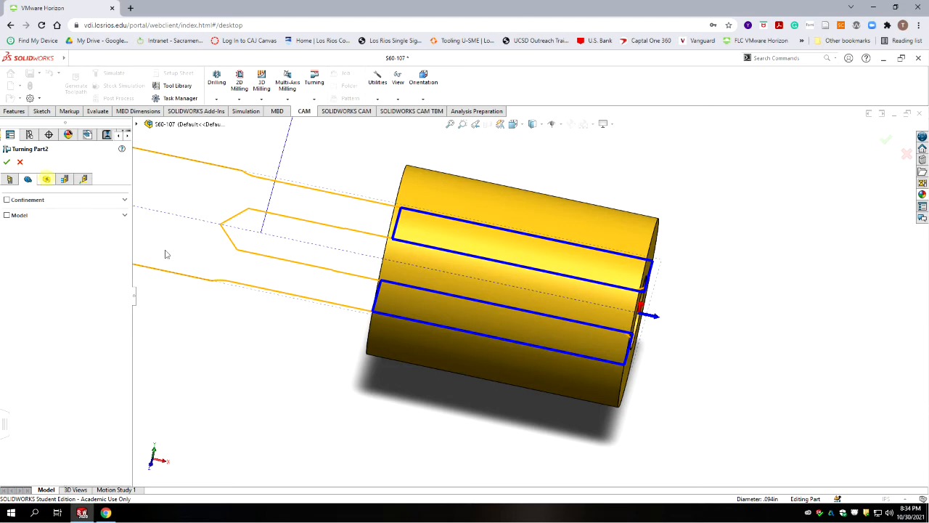
left_click(46, 178)
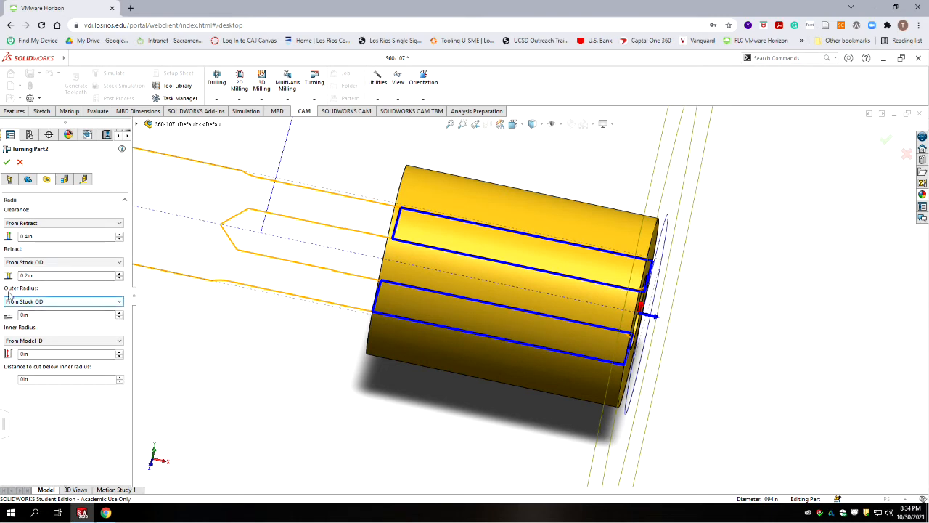
left_click(111, 304)
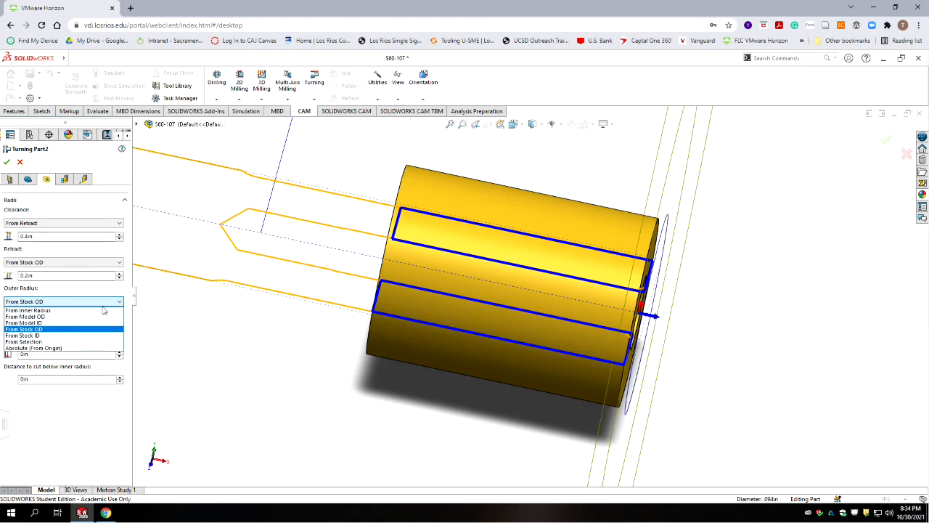
left_click(55, 317)
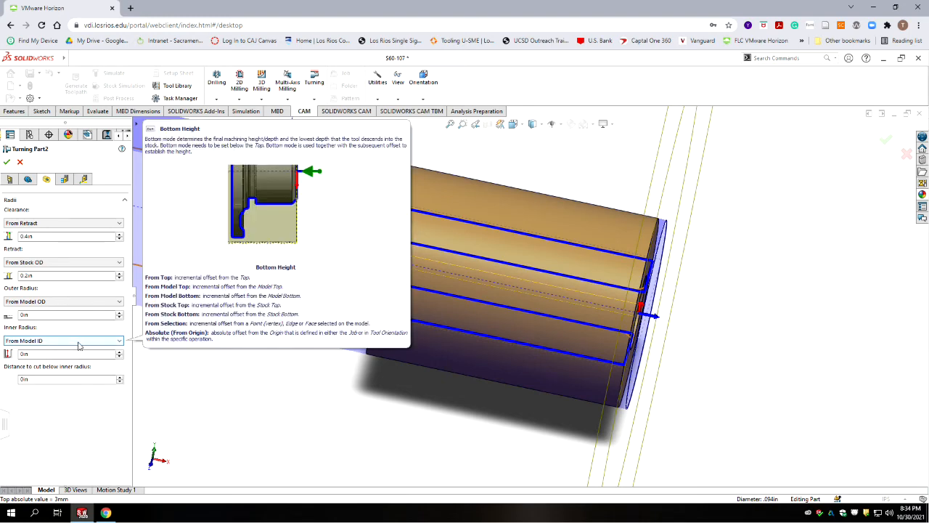
Take the inner radius from the central bore's selected face and set the distance to cut below inner radius to .01 in
middle_click_drag(242, 367, 268, 371)
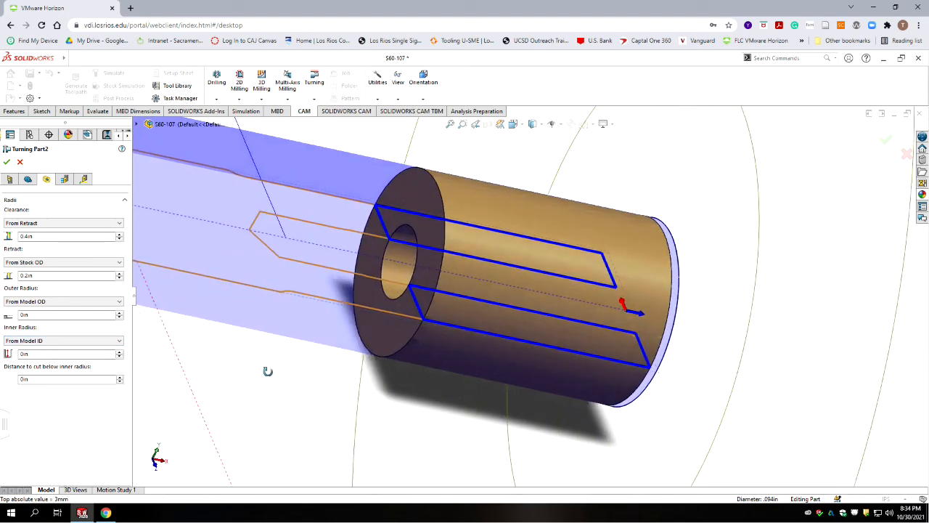
left_click(70, 341)
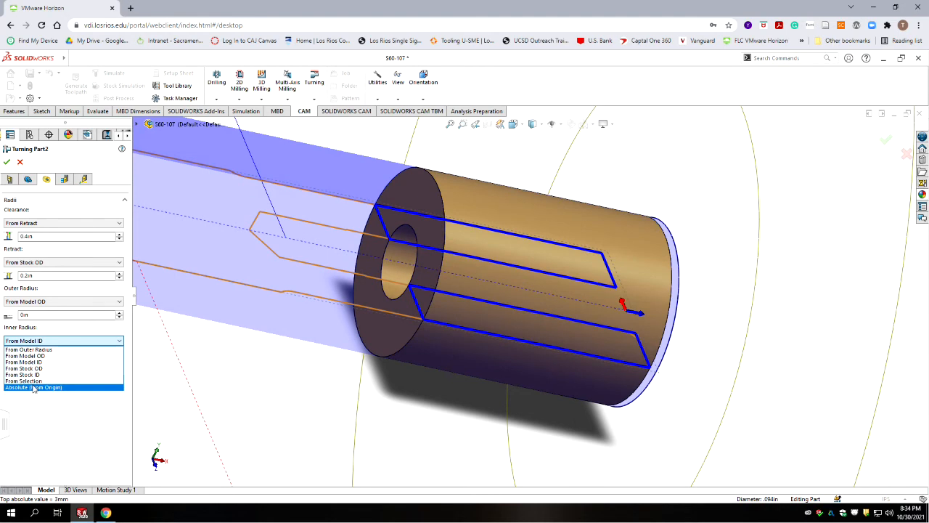
left_click(26, 381)
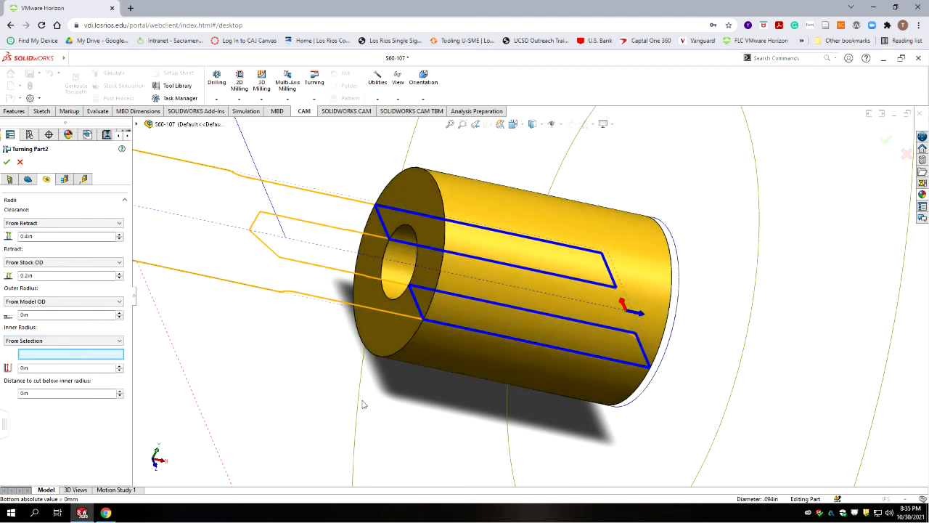
left_click(395, 245)
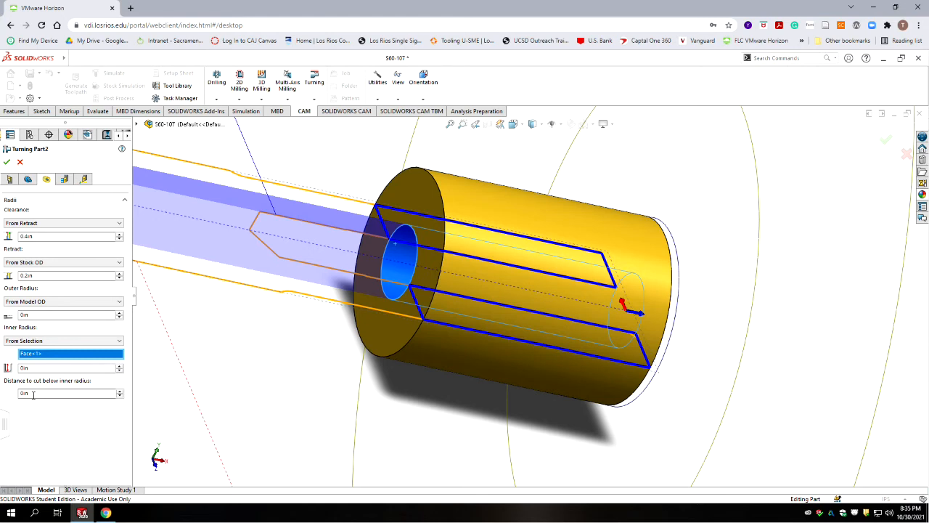
left_click(31, 396)
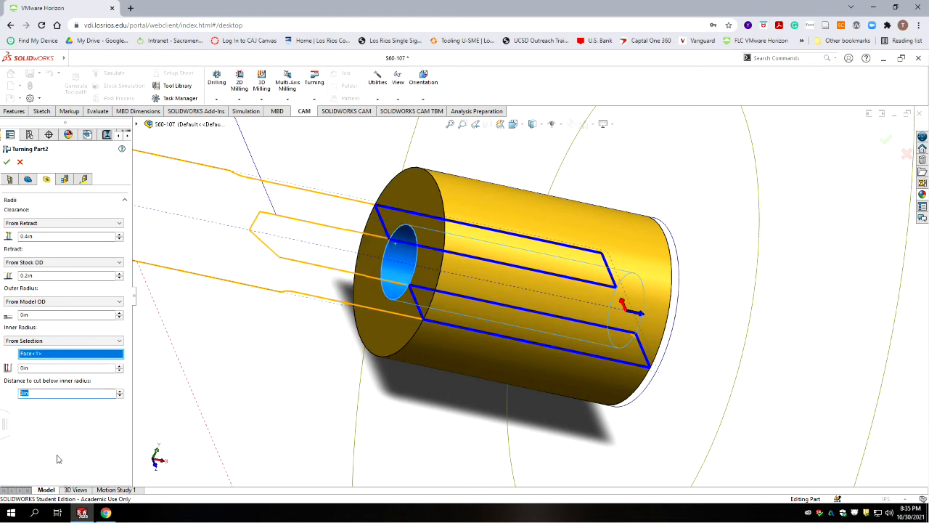
type(".0")
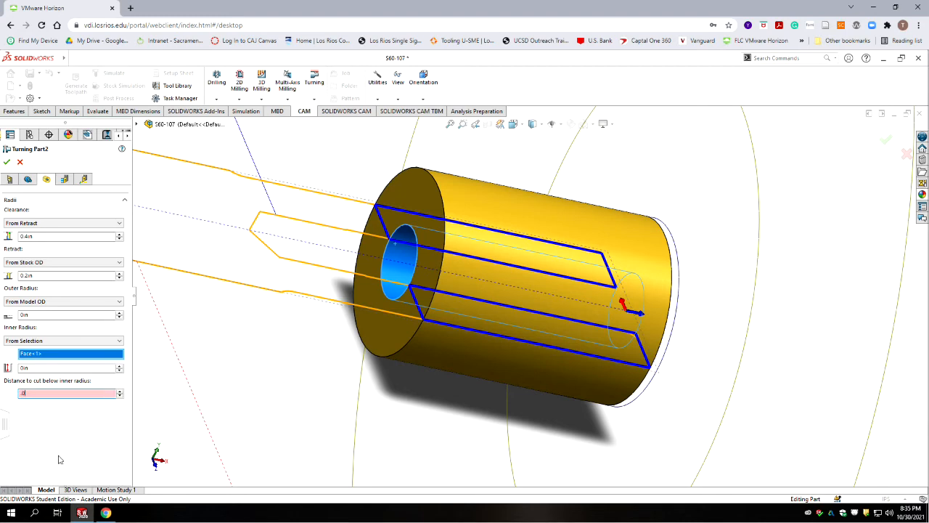
type("1")
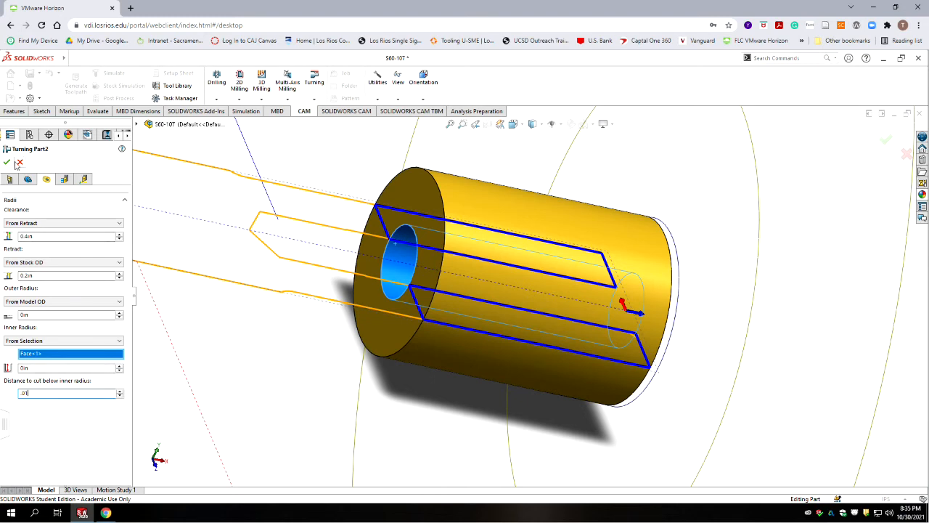
Accept the Turning Part operation with its existing pass and linking settings, and save the part file
left_click(64, 178)
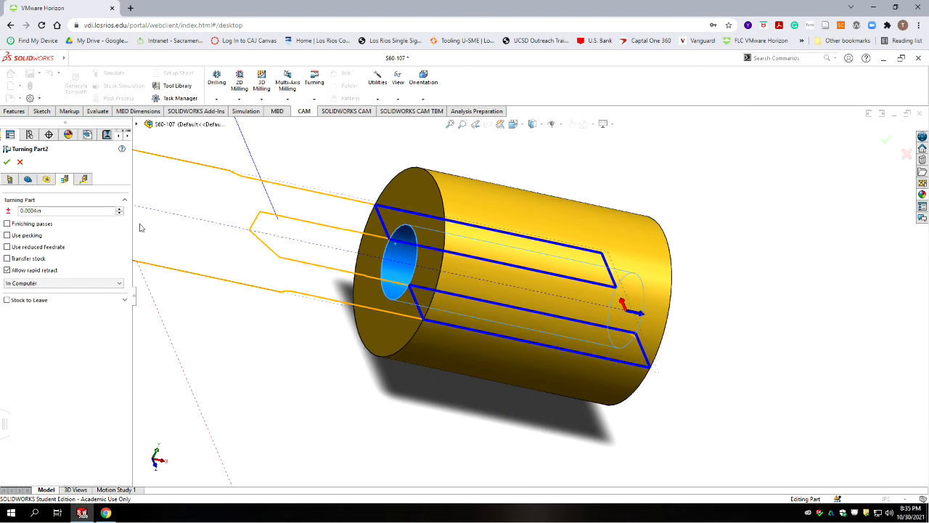
left_click(84, 178)
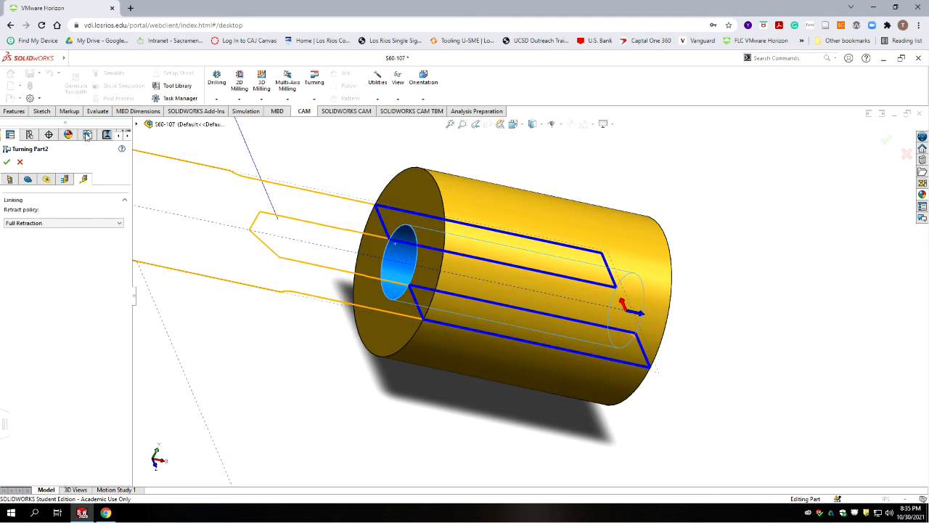
left_click(6, 162)
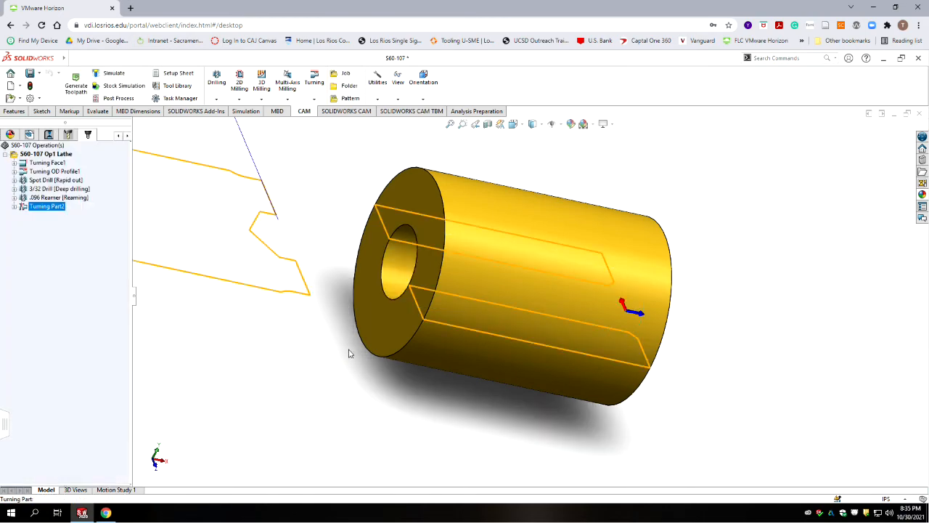
middle_click_drag(411, 386, 439, 346)
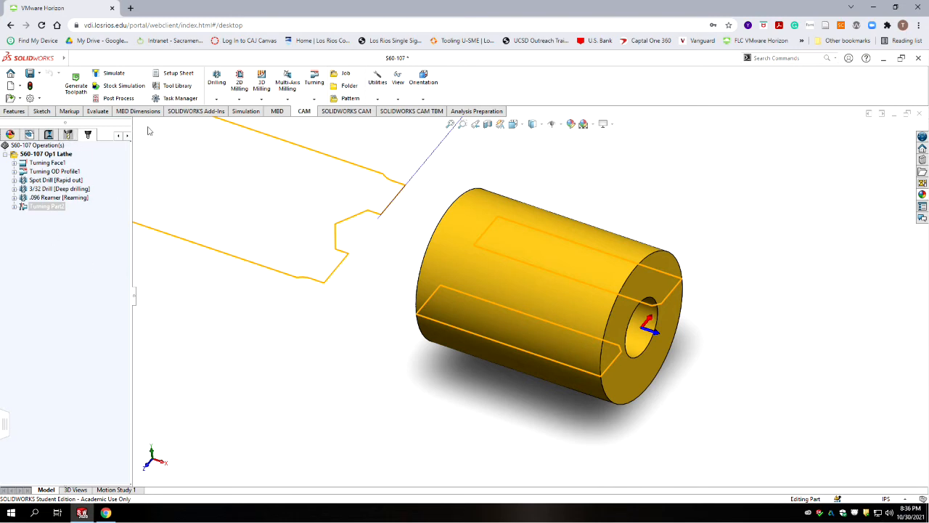
left_click(29, 73)
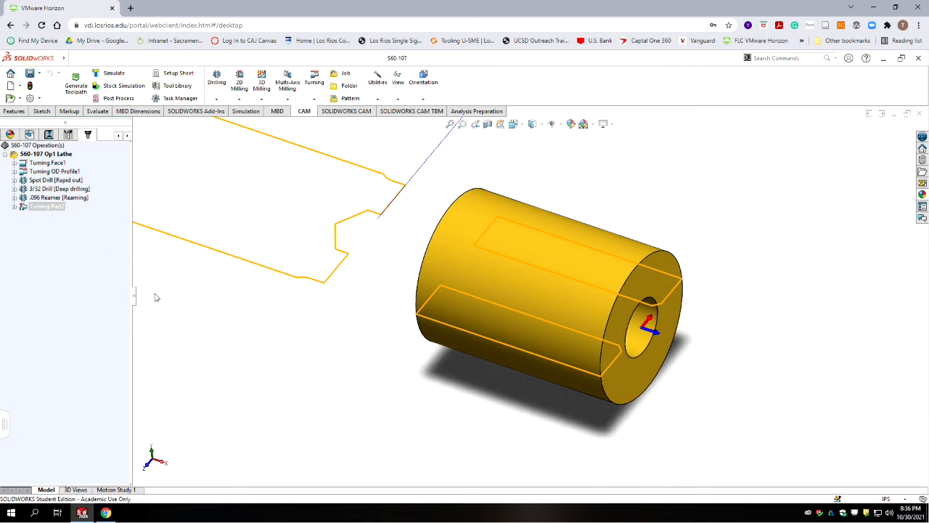
Play the stock simulation of the entire S60-107 Op1 Lathe job through to the cutoff, close it, and save the part file
left_click(87, 306)
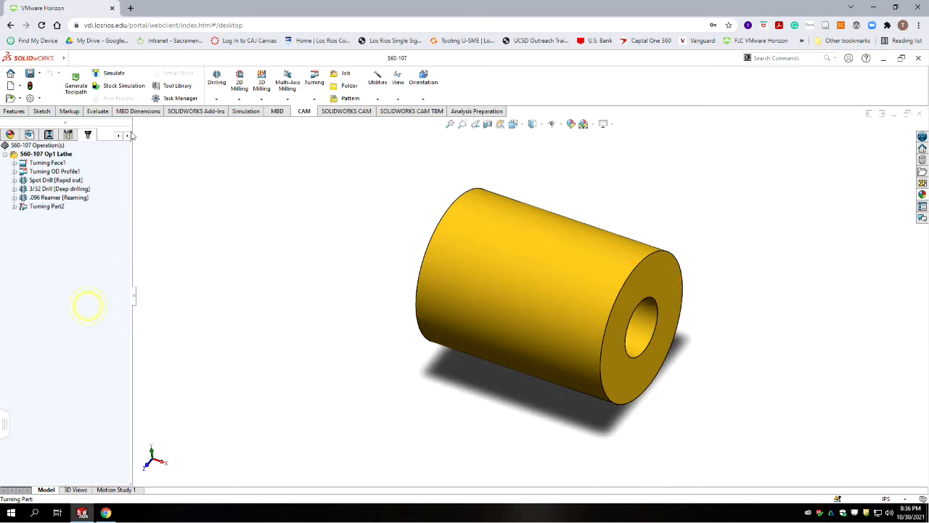
left_click(48, 154)
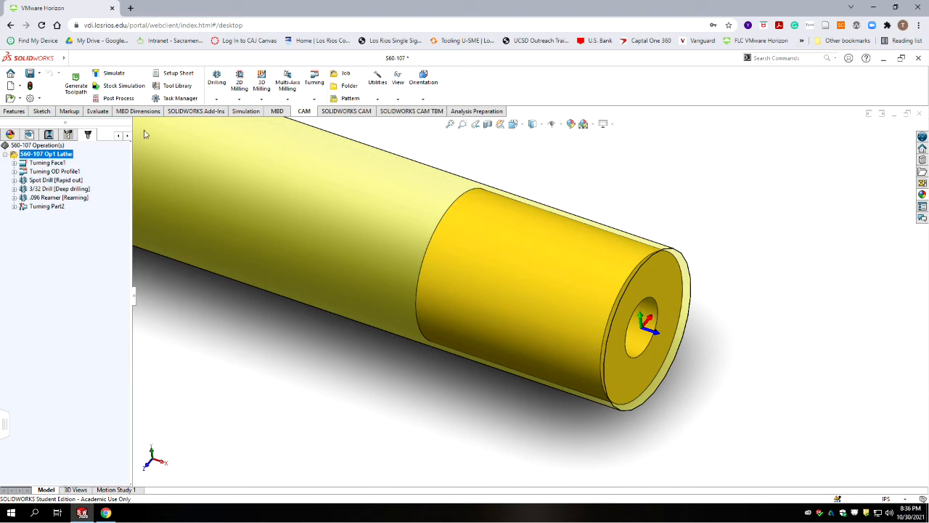
left_click(118, 86)
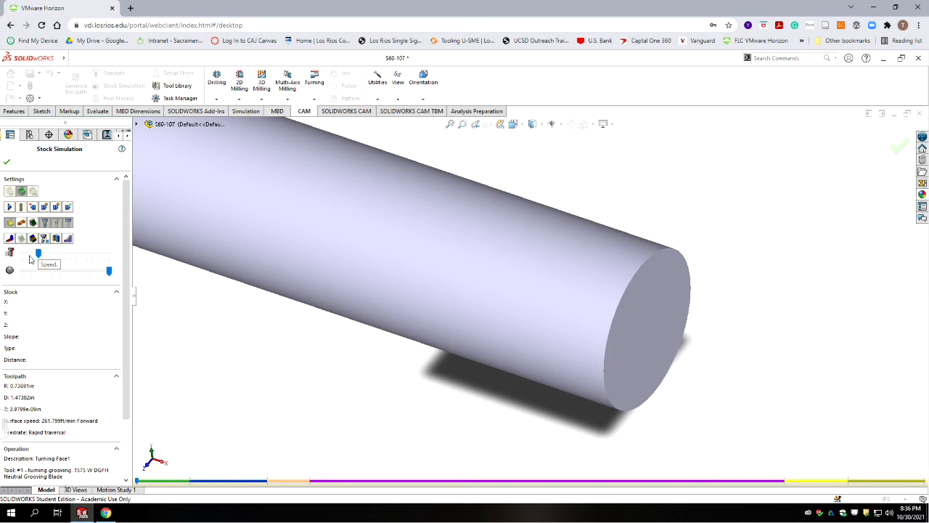
left_click(9, 207)
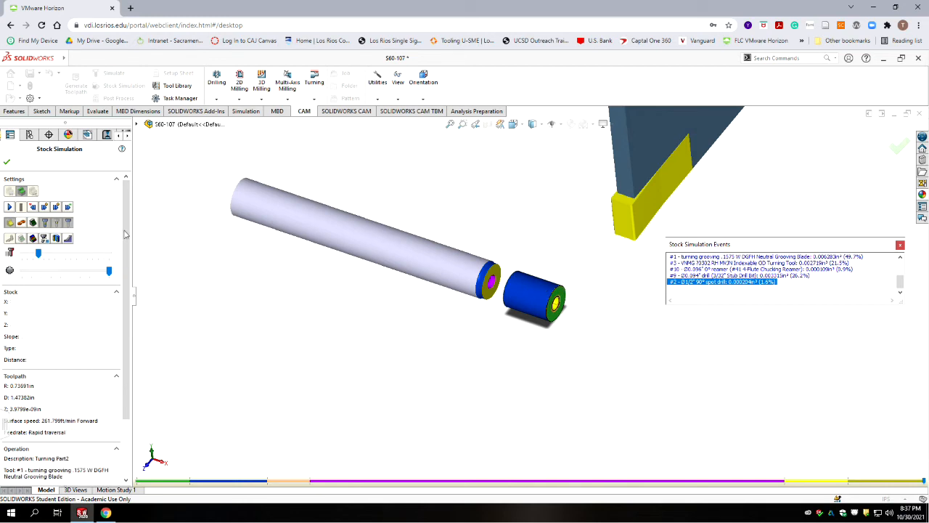
left_click(6, 162)
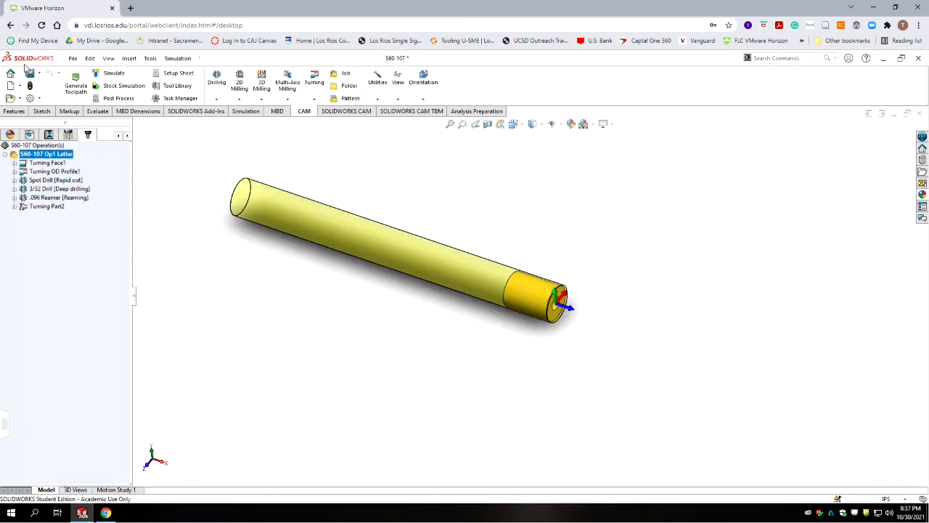
left_click(204, 227)
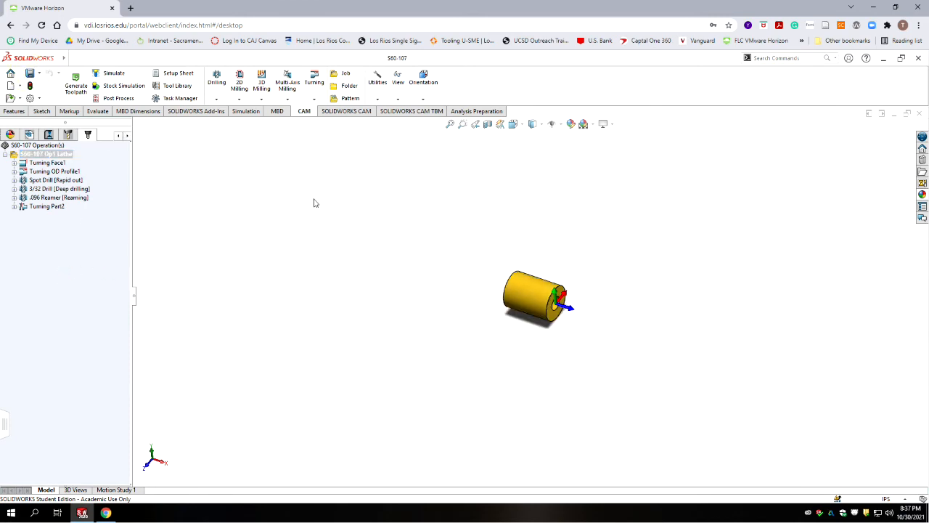
Open post processing for the S60-107 Op1 Lathe job and set the output folder to Documents
left_click(50, 154)
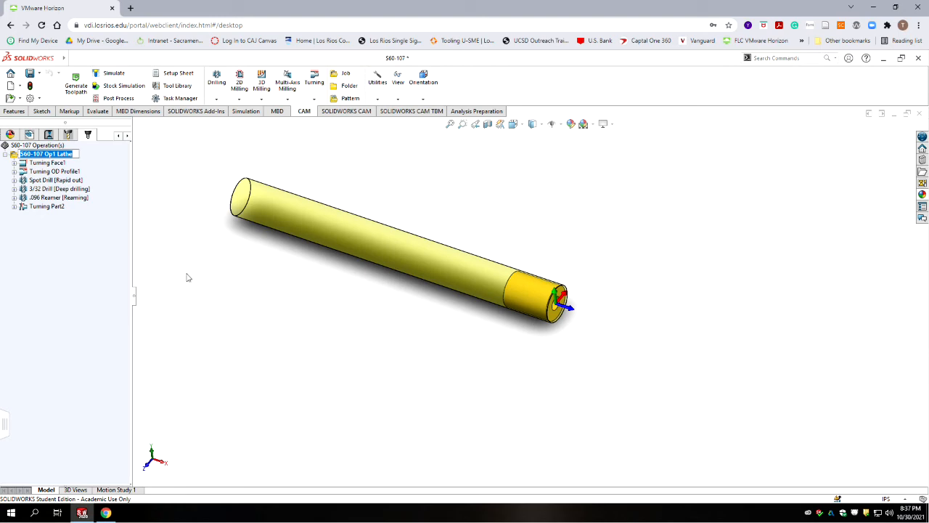
left_click(92, 249)
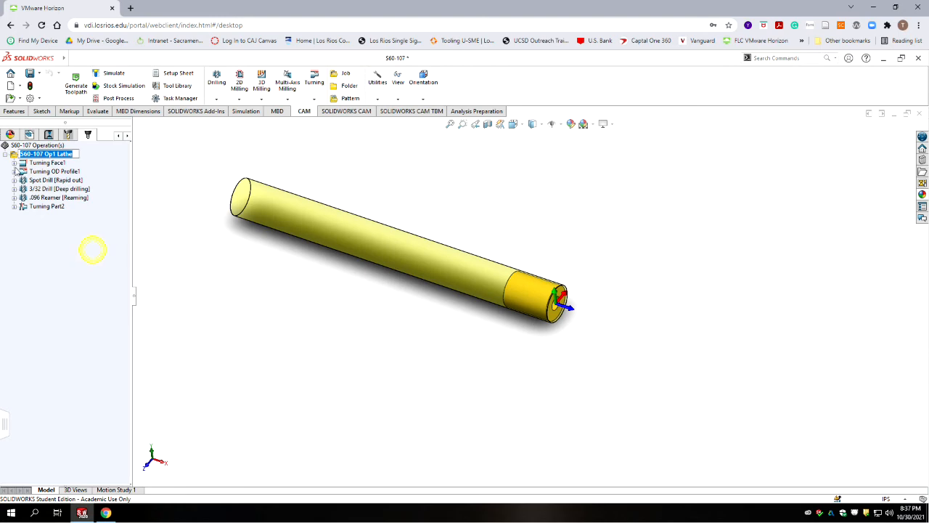
left_click(13, 157)
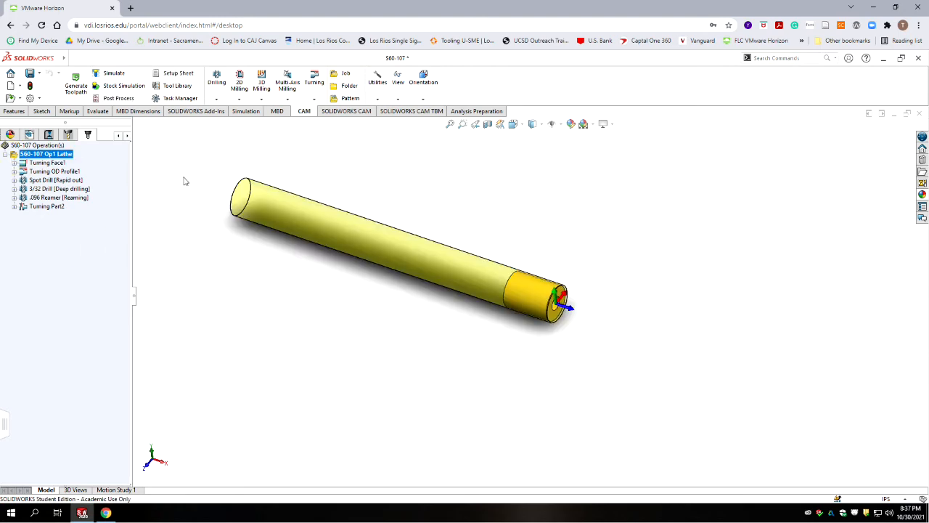
left_click(119, 98)
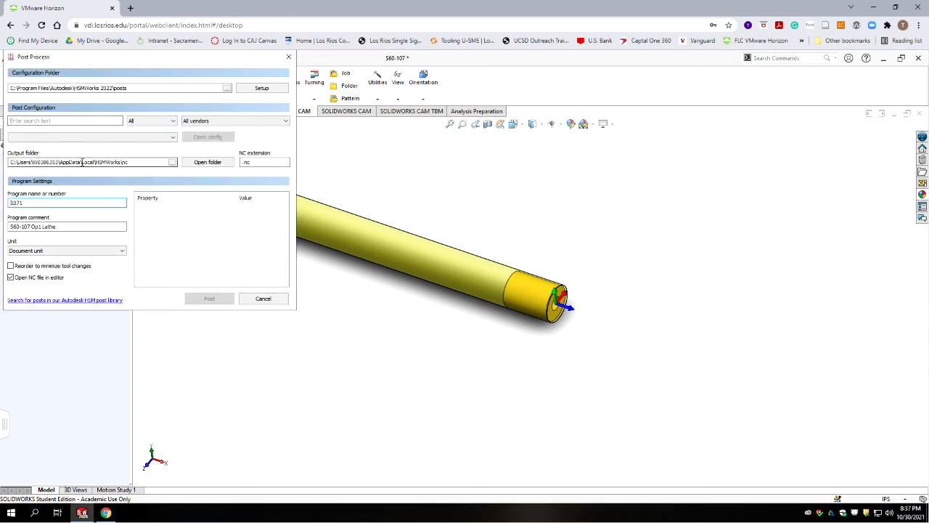
left_click(173, 162)
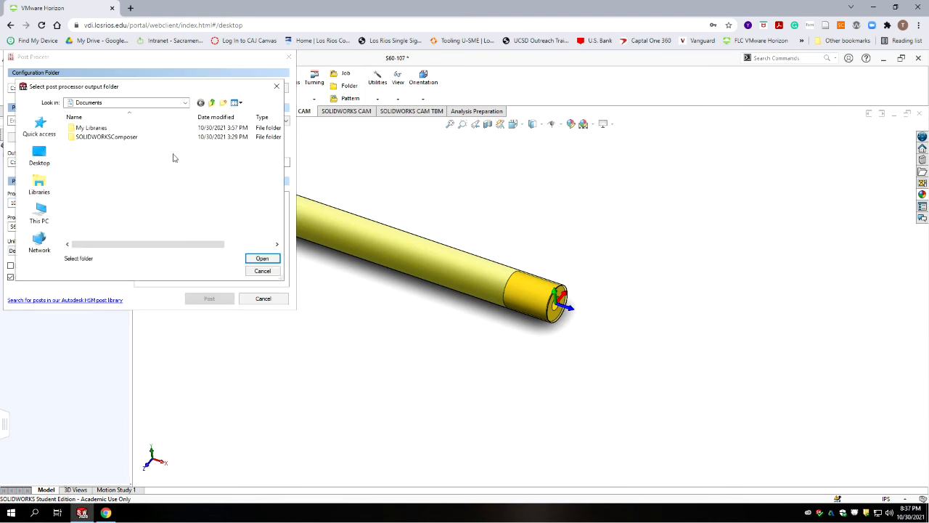
left_click(260, 259)
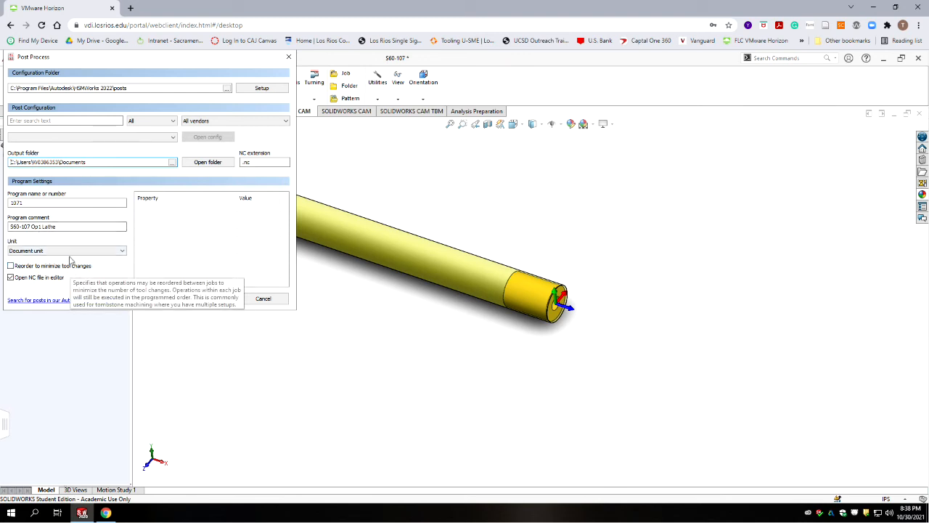
Set the program unit to Inches and filter the post configurations to Turning, using FANUC Turning / fanuc turning
left_click(45, 251)
left_click(25, 262)
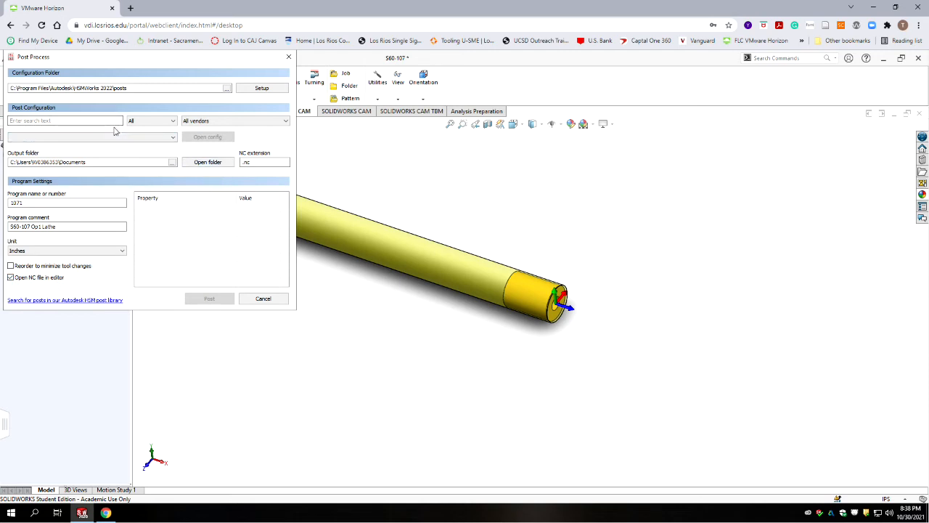
left_click(171, 121)
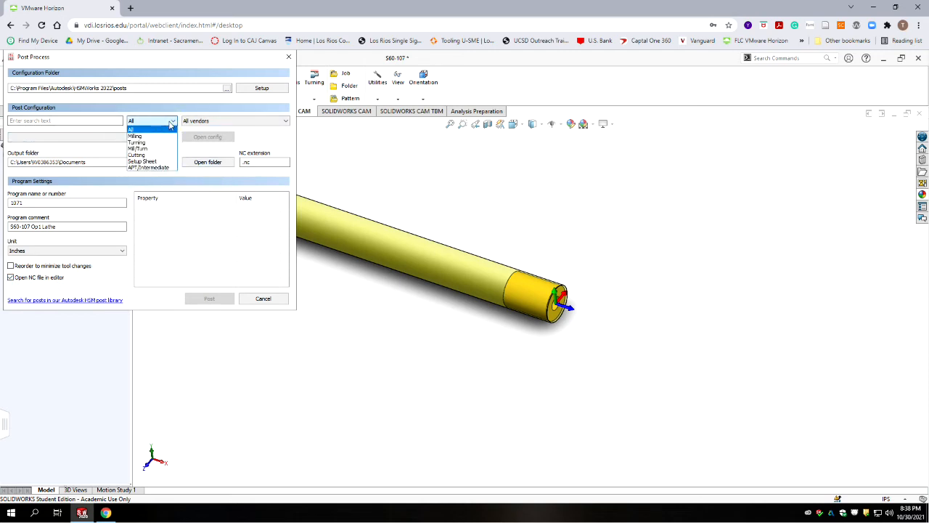
left_click(138, 143)
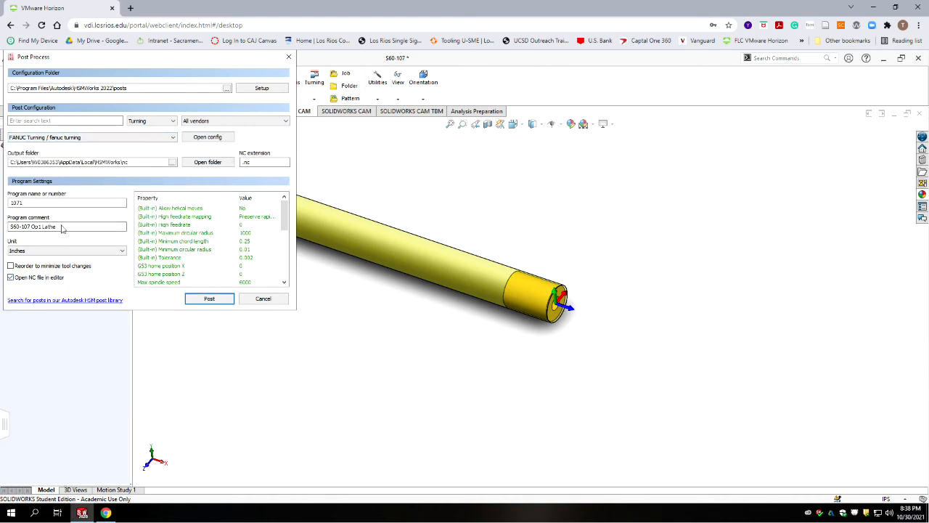
Post the program and save the NC file as 1071 in the Documents folder
left_click(209, 298)
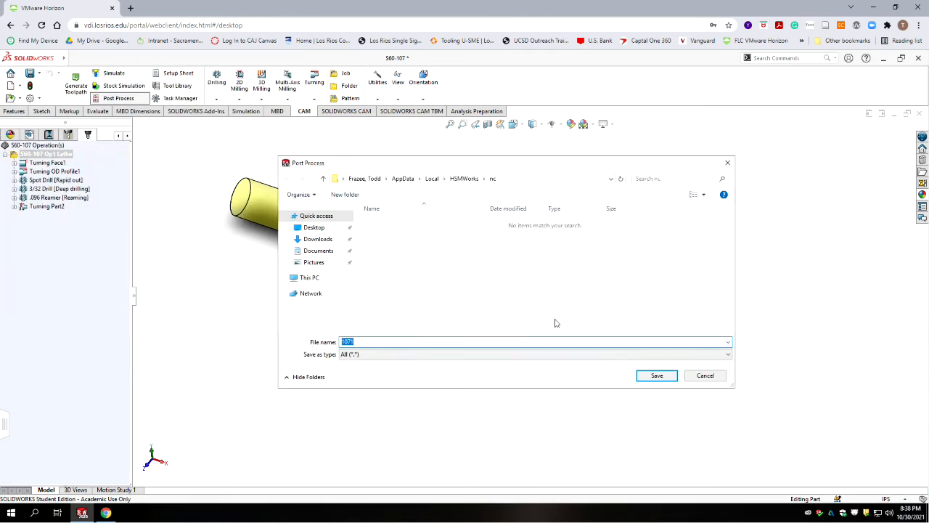
left_click(319, 251)
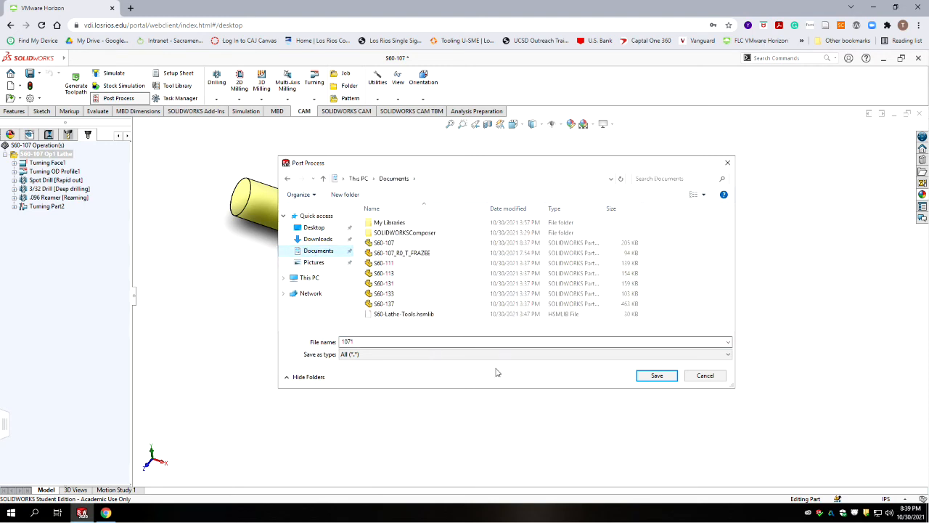
left_click(658, 376)
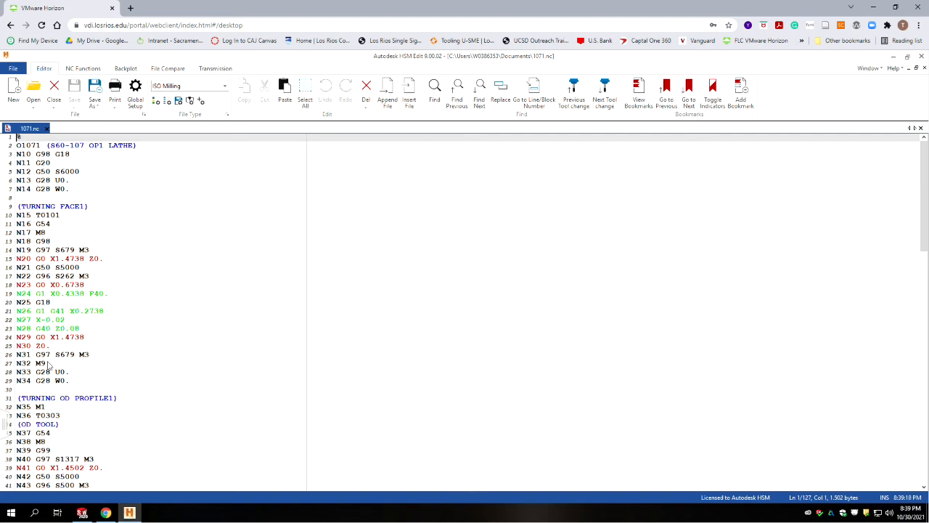
Review the posted NC code of every operation from facing to cutoff, and close the file and the NC editor
scroll(133, 359, "down", 4)
scroll(133, 360, "down", 13)
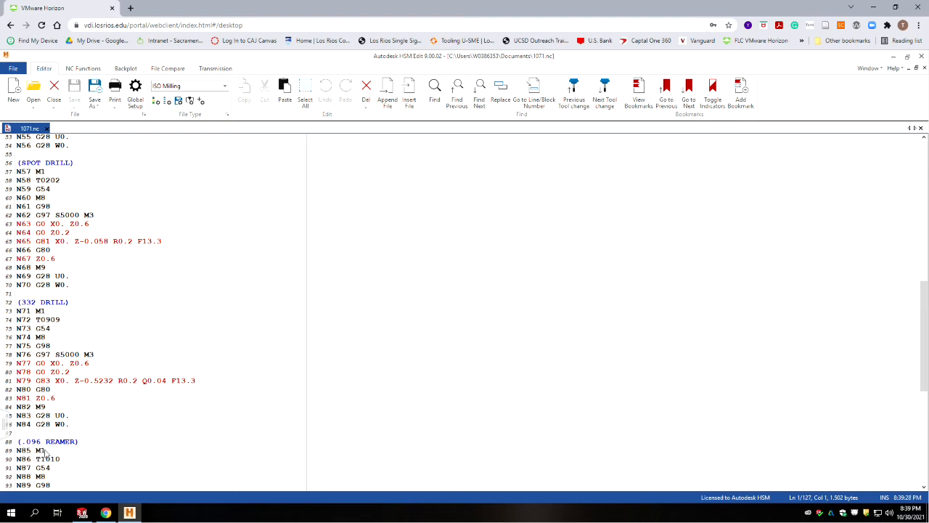
scroll(48, 450, "down", 5)
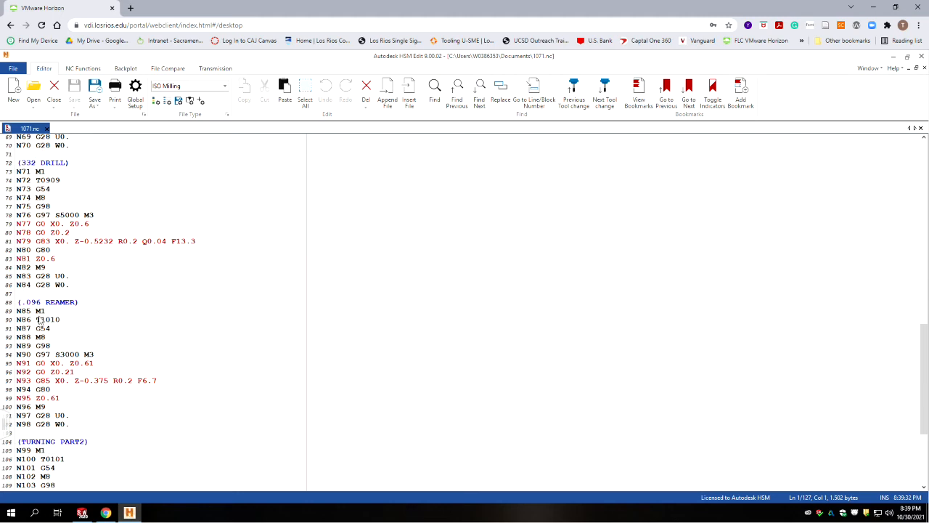
scroll(62, 430, "down", 5)
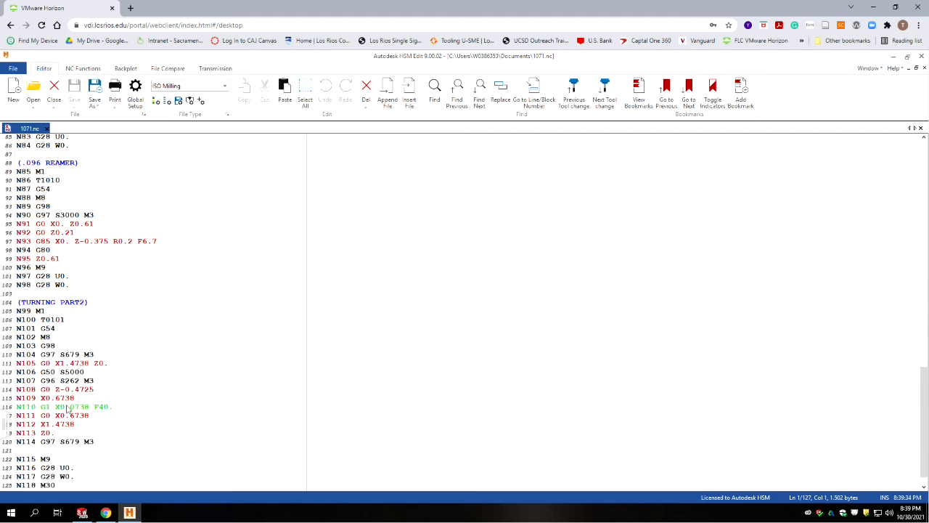
scroll(182, 352, "up", 20)
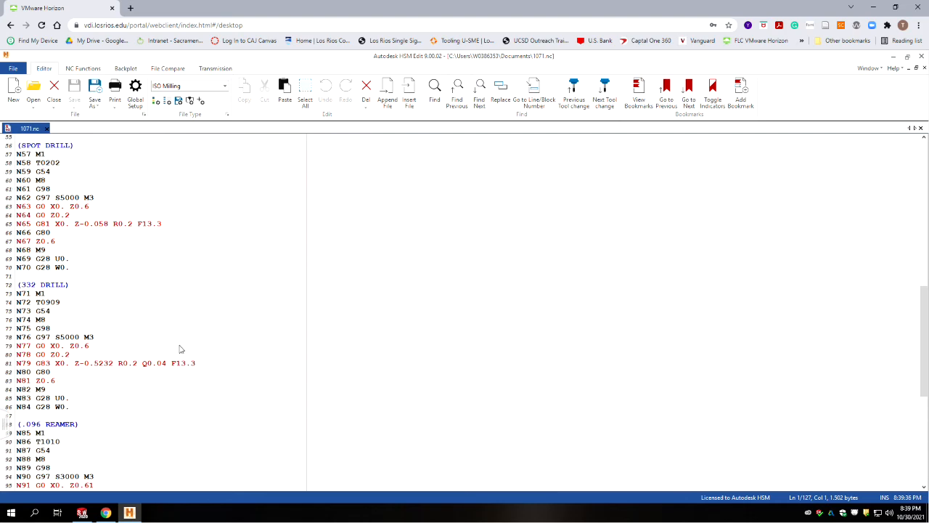
scroll(185, 347, "up", 6)
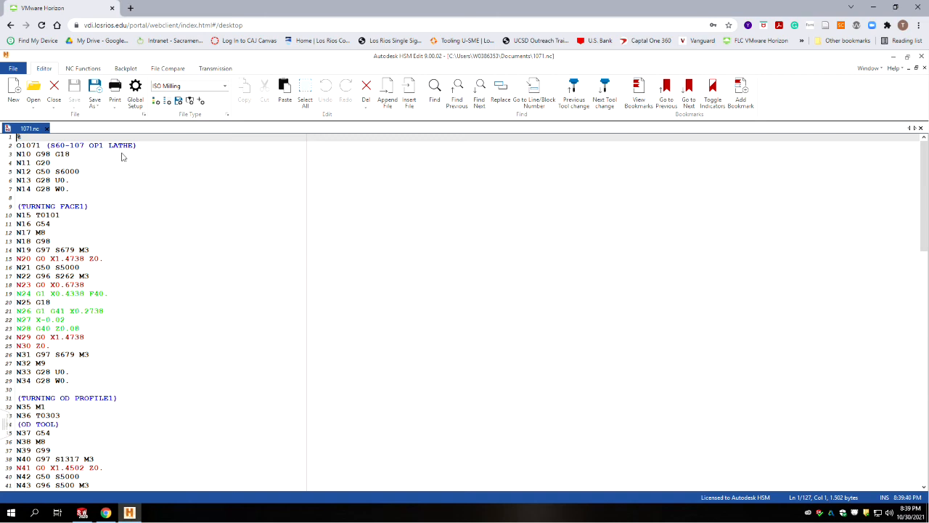
left_click(920, 129)
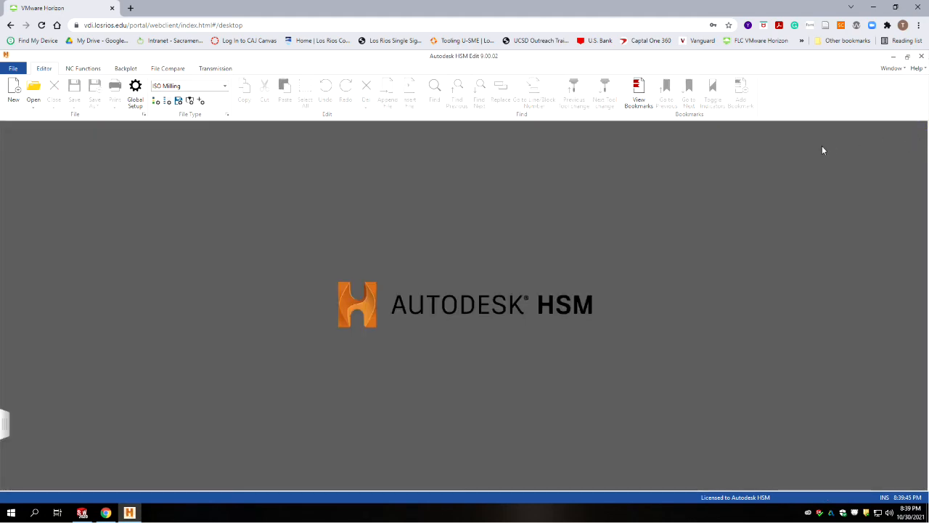
left_click(922, 56)
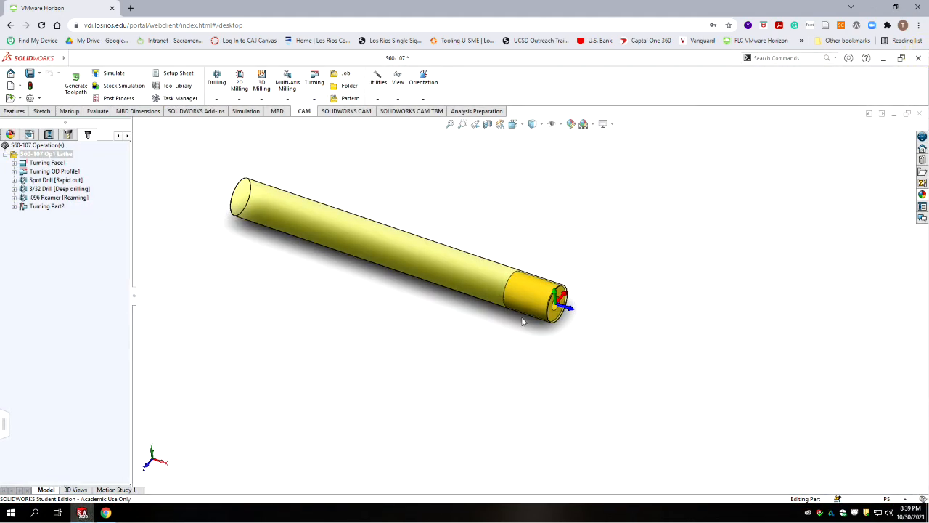
Generate a setup sheet for the S60-107 Op1 Lathe job with Documents as the destination folder
left_click(33, 156)
key("F2")
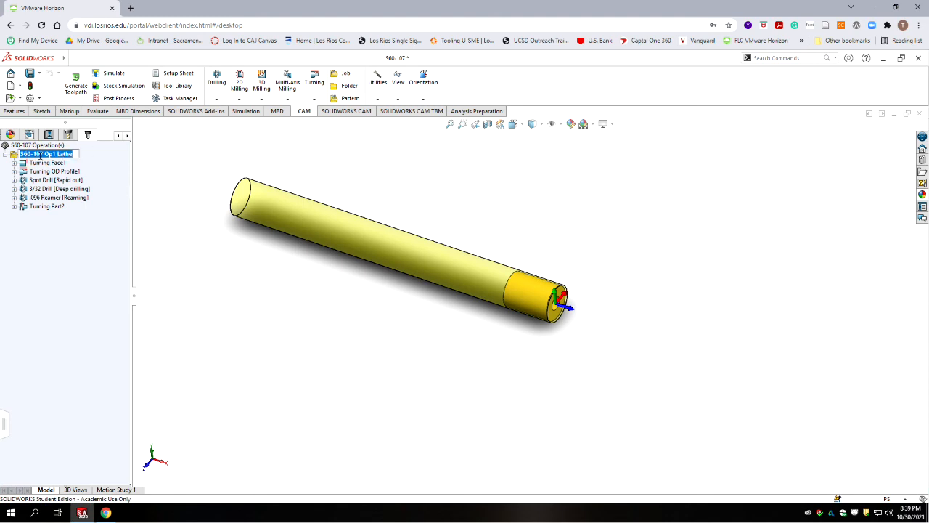
left_click(11, 158)
left_click(178, 73)
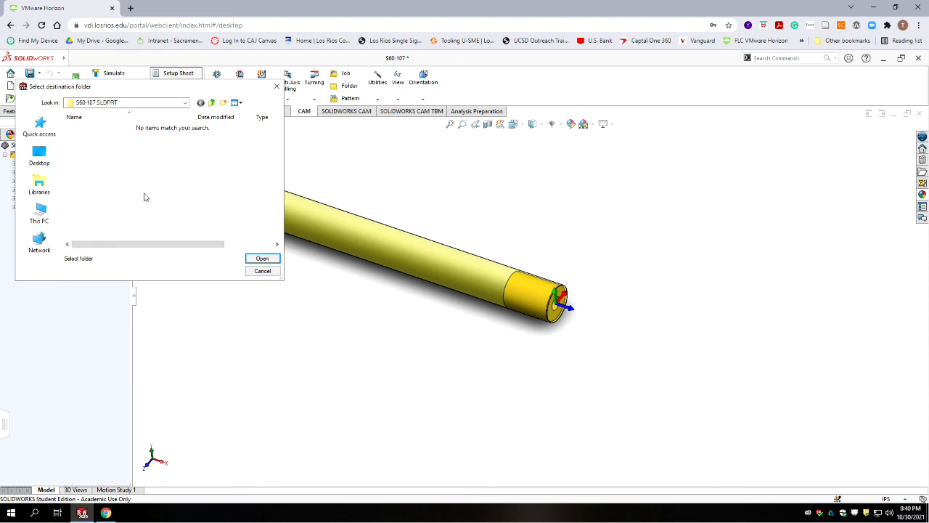
left_click(211, 103)
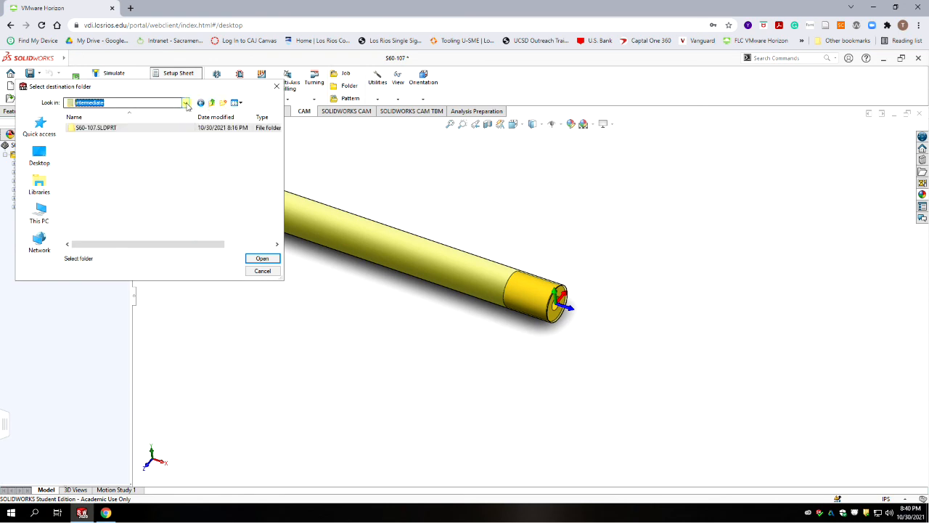
left_click(186, 104)
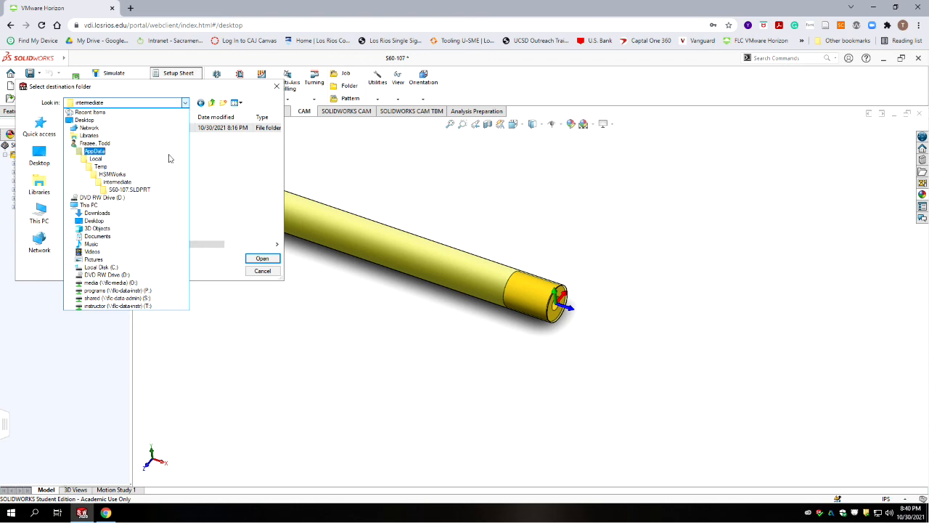
left_click(97, 236)
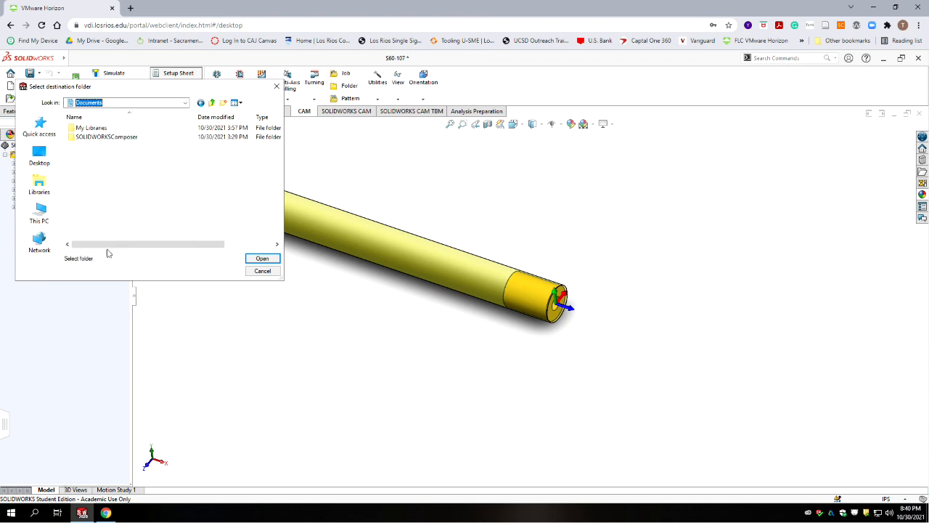
left_click(262, 259)
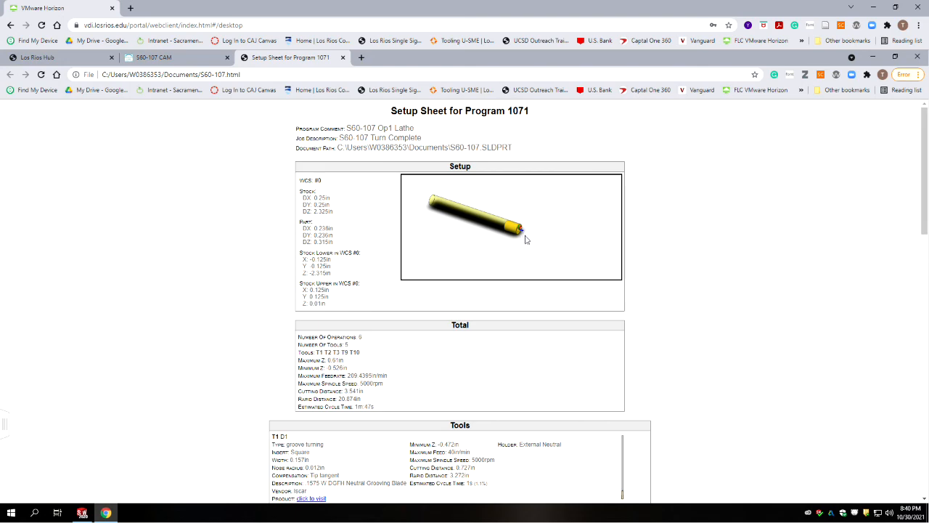
Review the setup sheet's tools and operations, and set the sheet's print destination to Save as PDF
scroll(366, 228, "down", 3)
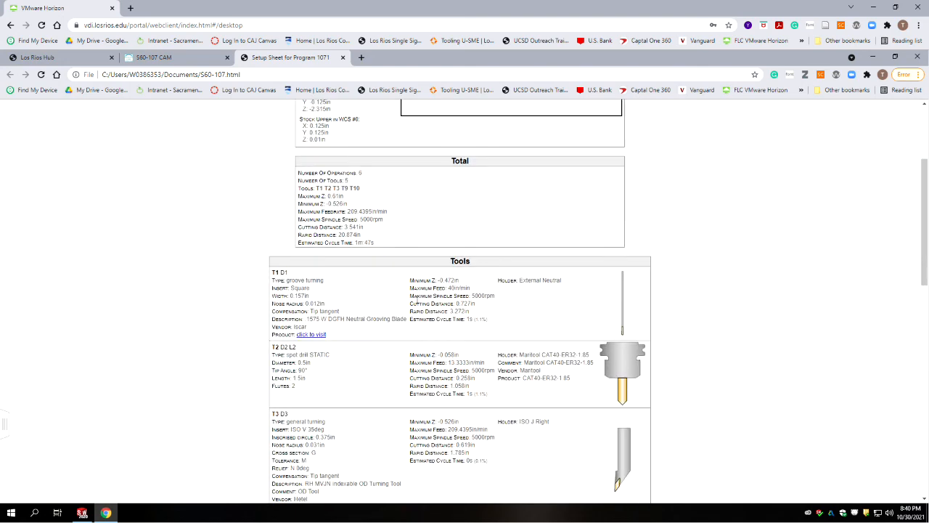
scroll(454, 297, "down", 10)
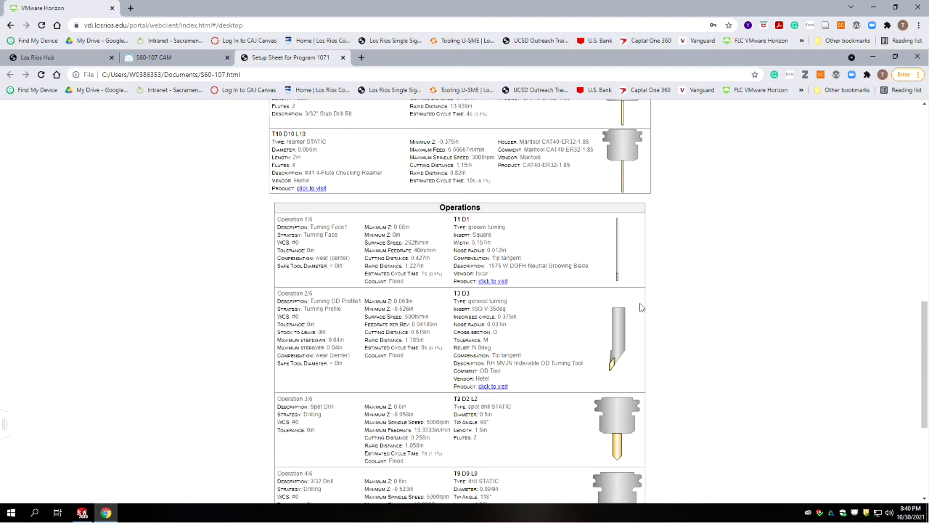
scroll(674, 348, "up", 15)
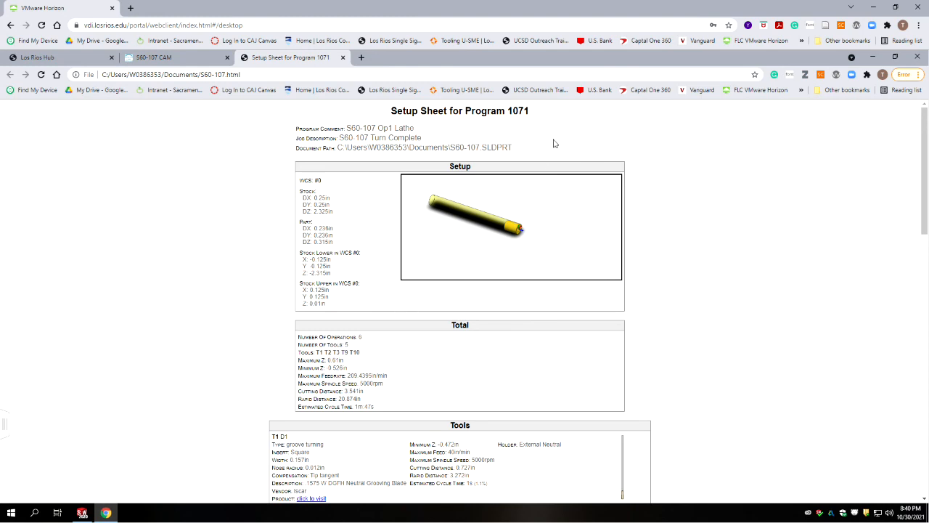
right_click(552, 140)
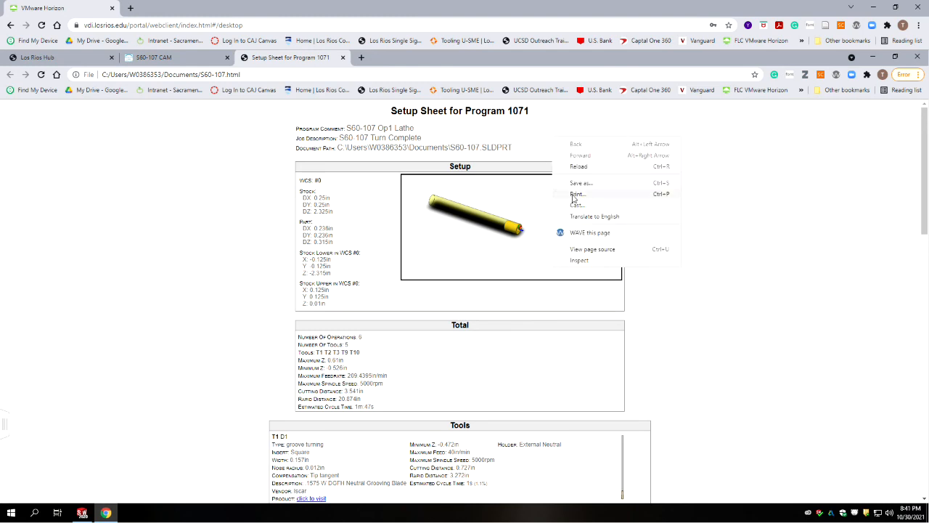
right_click(684, 154)
left_click(694, 210)
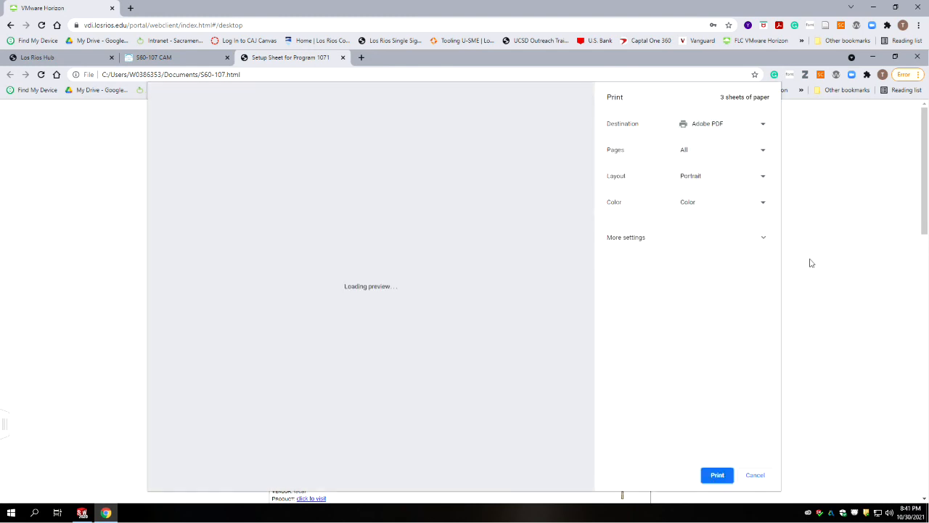
left_click(709, 124)
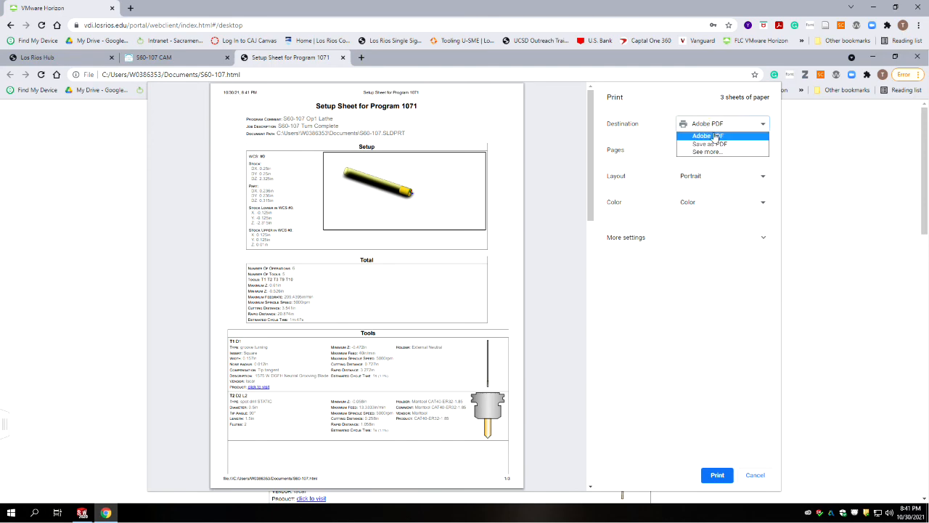
left_click(715, 145)
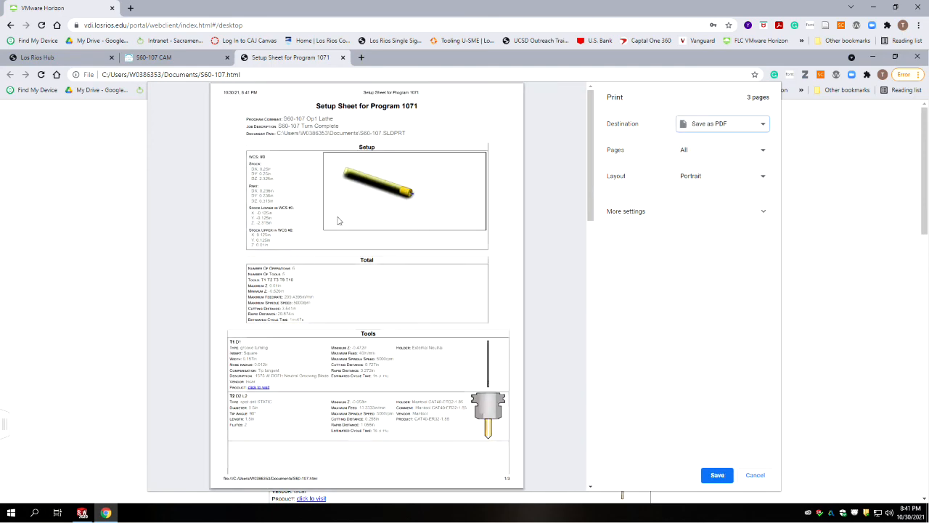
Save the PDF as Setup Sheet for Program 1071 in the Documents folder
left_click(717, 476)
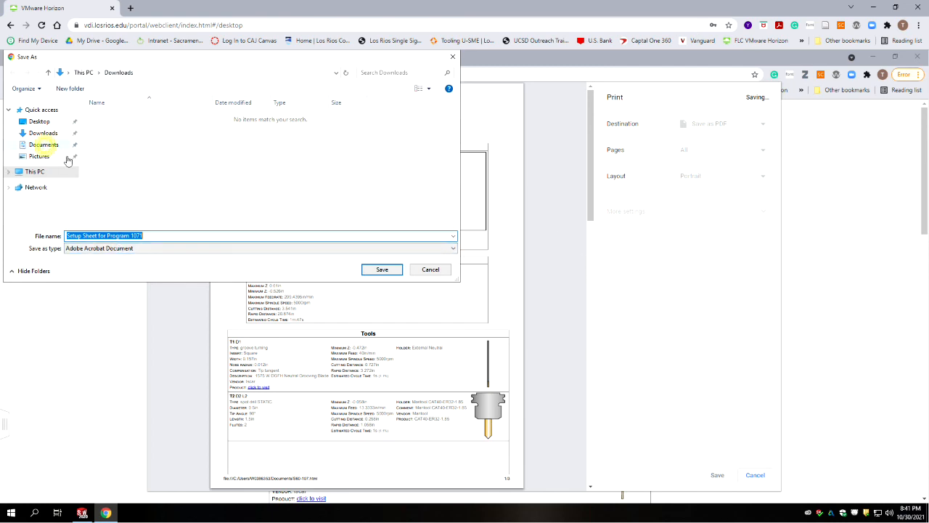
left_click(43, 145)
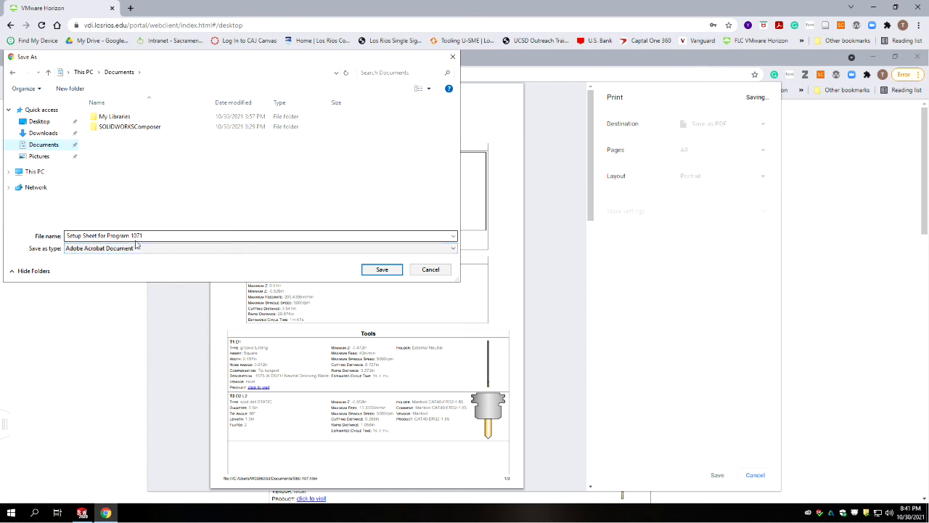
left_click(382, 270)
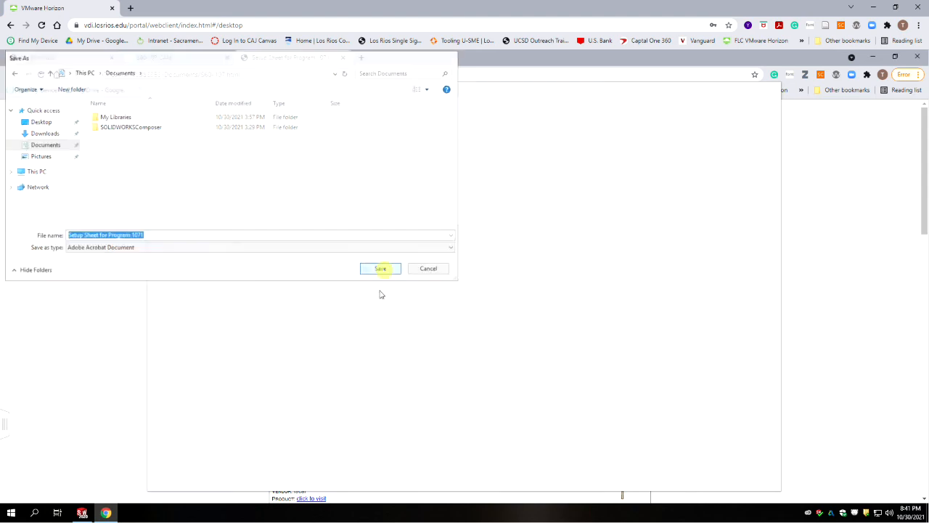